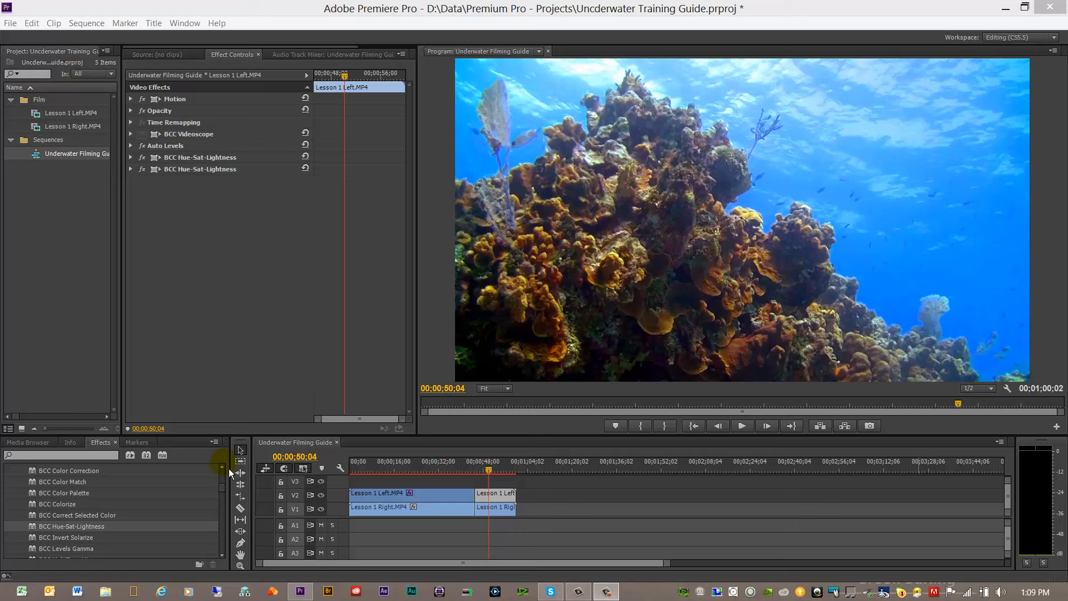
Step: Apply the BCC Color Balance effect to the second Lesson 1 Left.MP4 clip, after its two BCC Hue-Sat-Lightness effects
scroll(228, 472, up, 3)
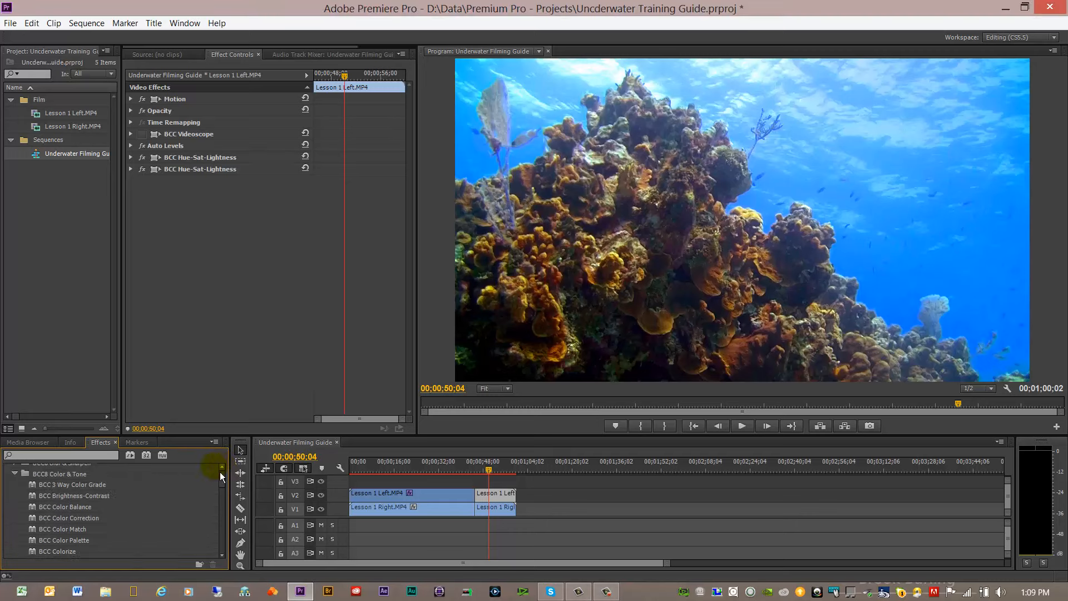
click(55, 510)
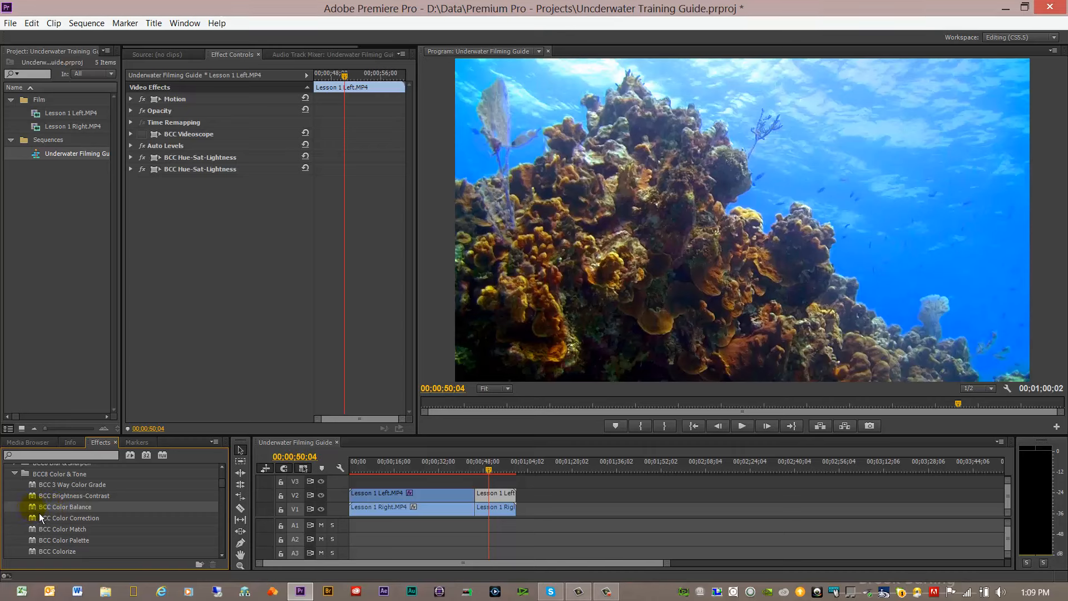
drag(40, 512, 184, 304)
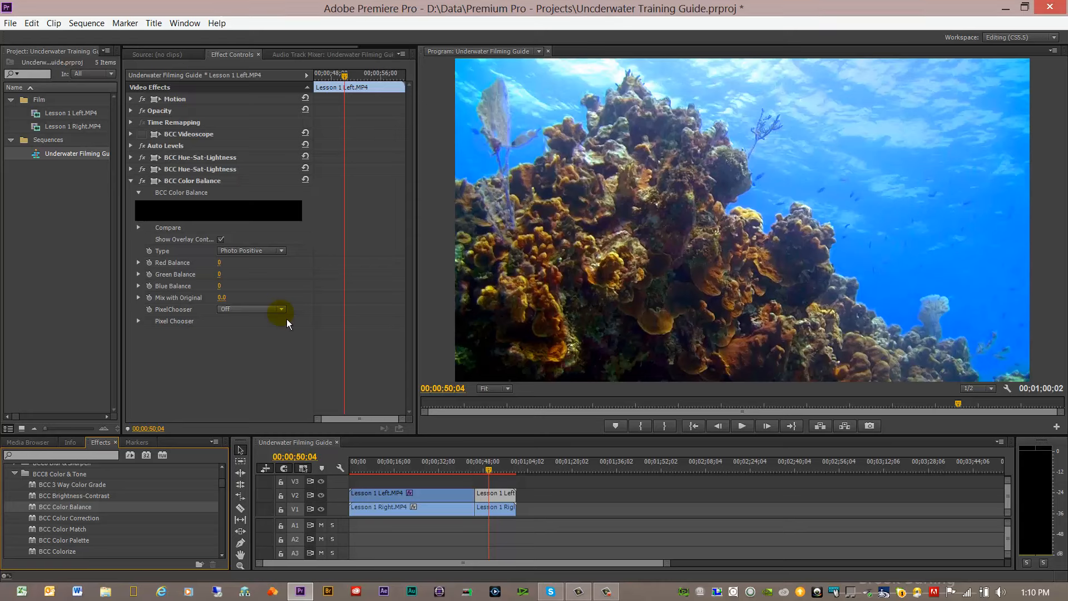
Step: Play a short stretch of the sequence from about 00;00;08;00 at the current preview resolution and stop it
drag(382, 472, 372, 470)
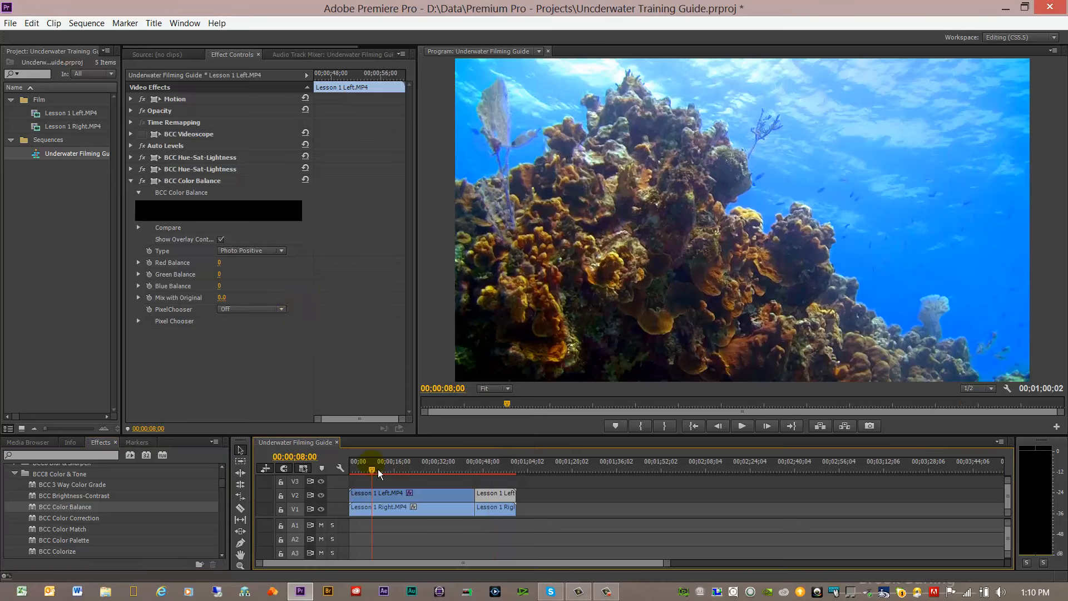
click(742, 426)
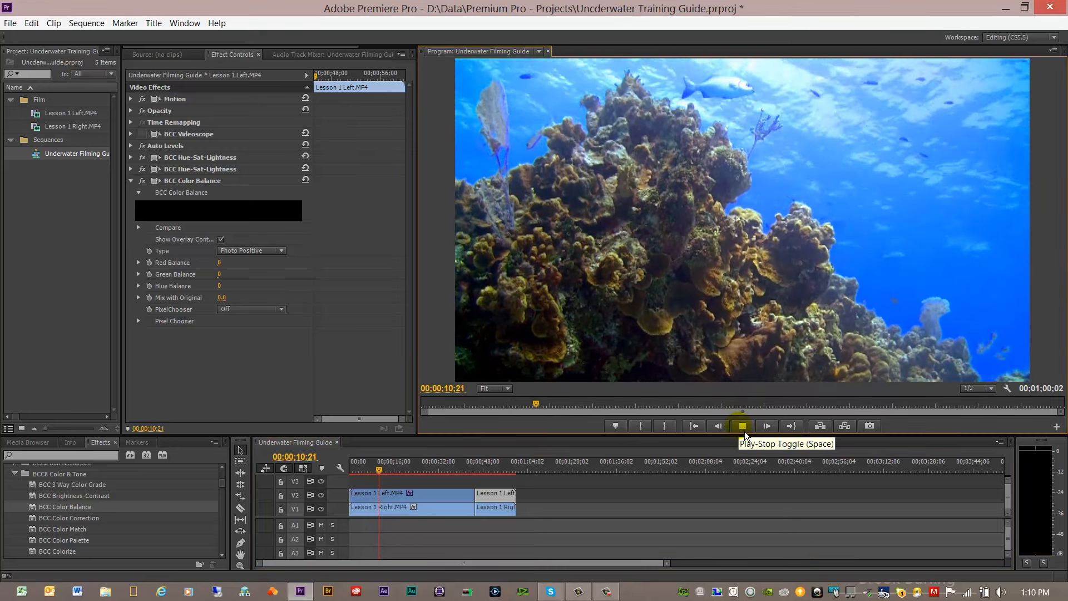
click(743, 429)
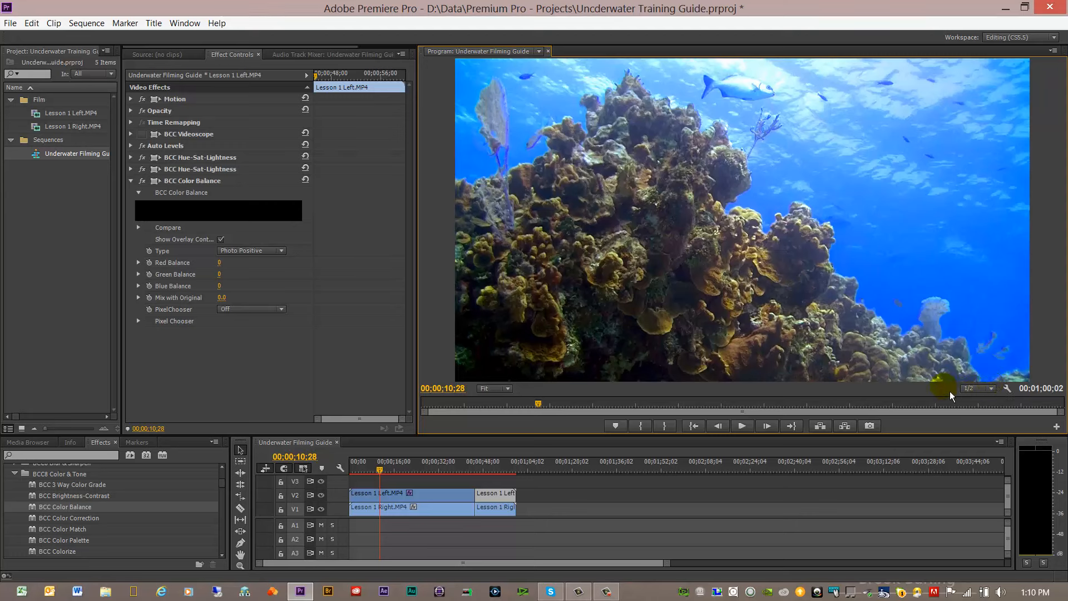
Step: Set the program preview's playback resolution to Full and test how smoothly the sequence plays over several short stretches
click(991, 388)
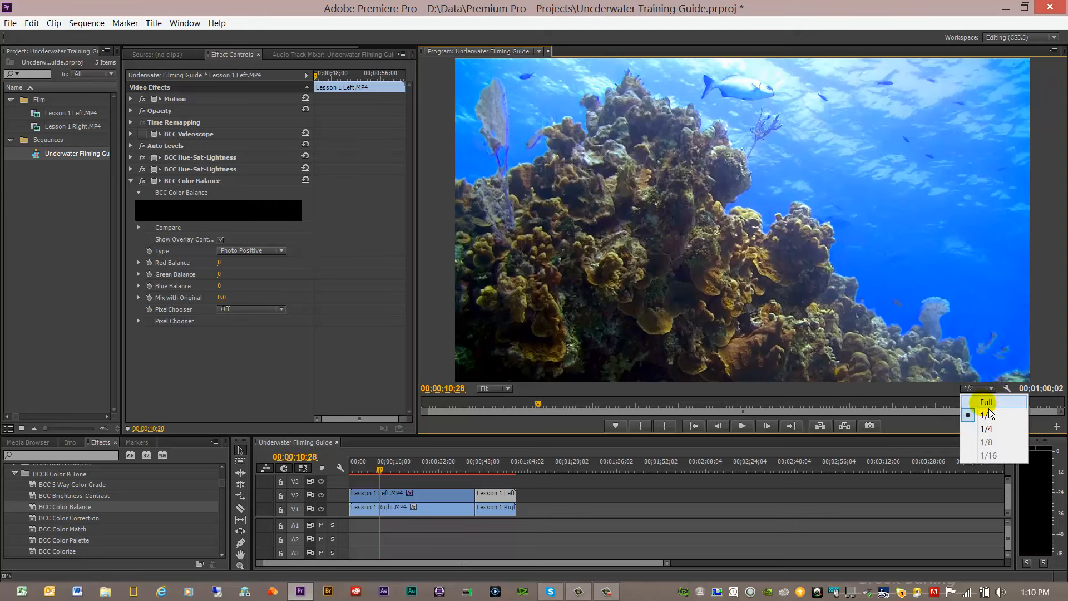
click(989, 406)
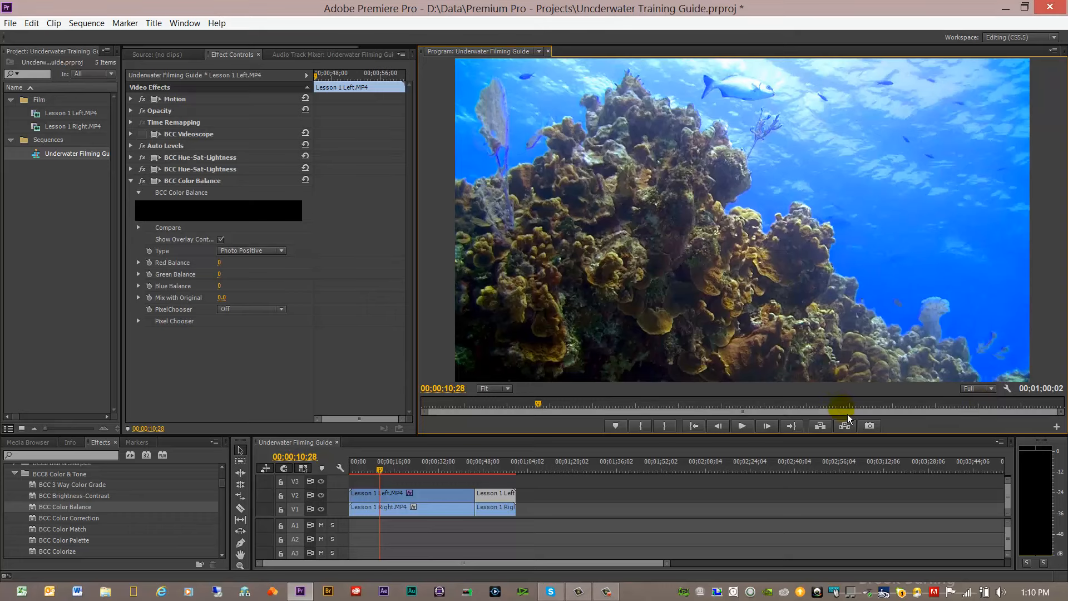
click(743, 426)
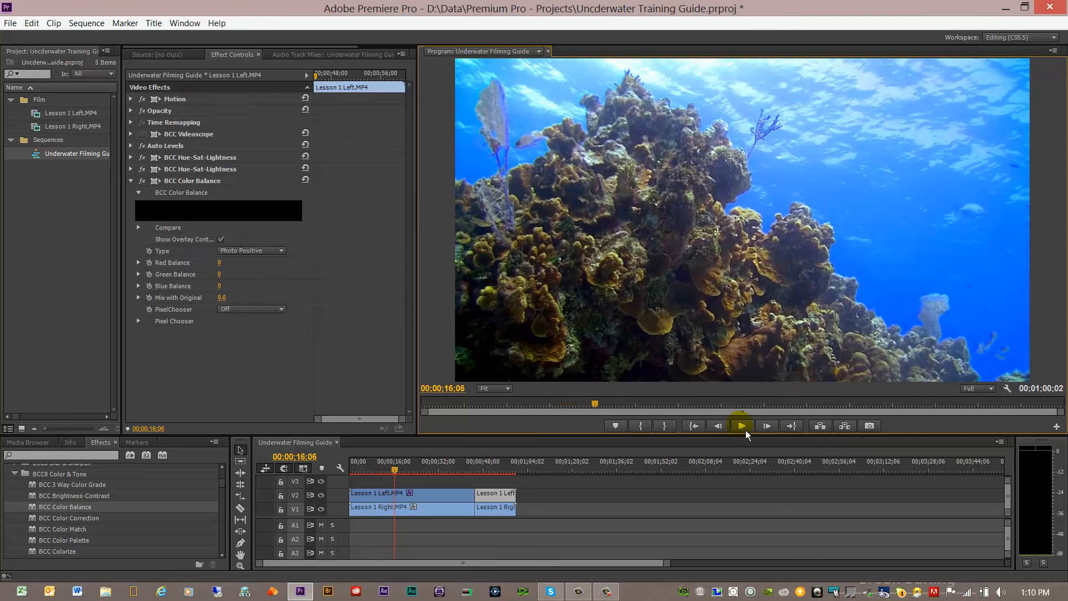
click(745, 430)
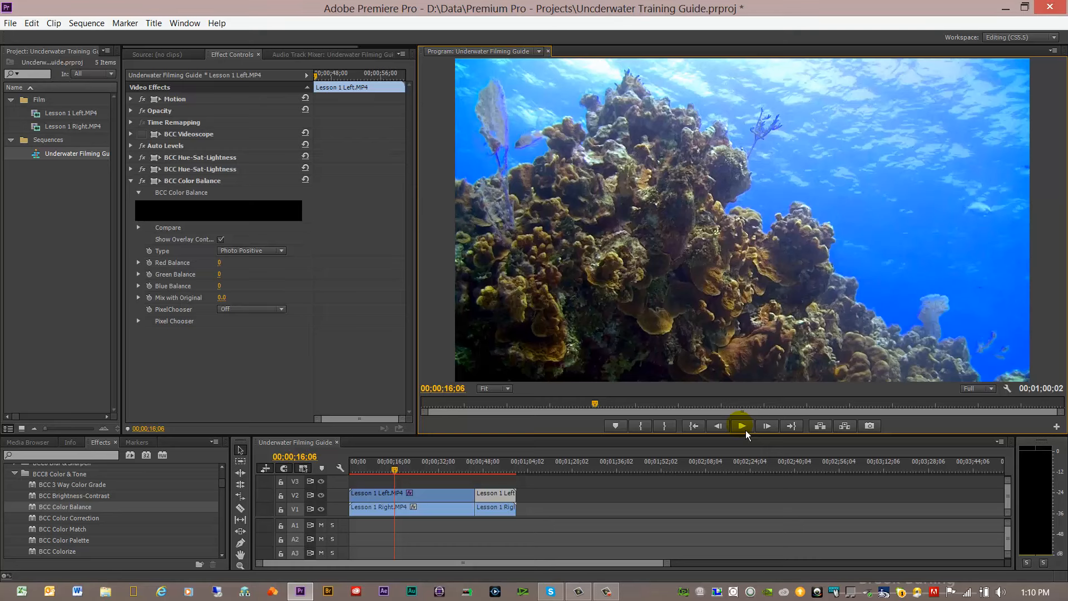
click(745, 429)
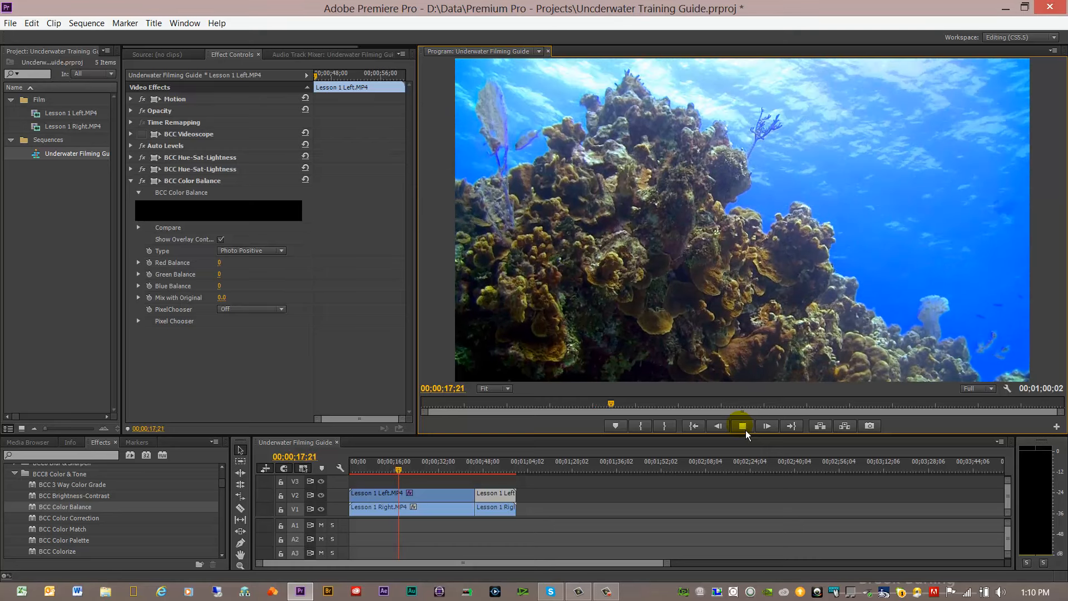
click(745, 429)
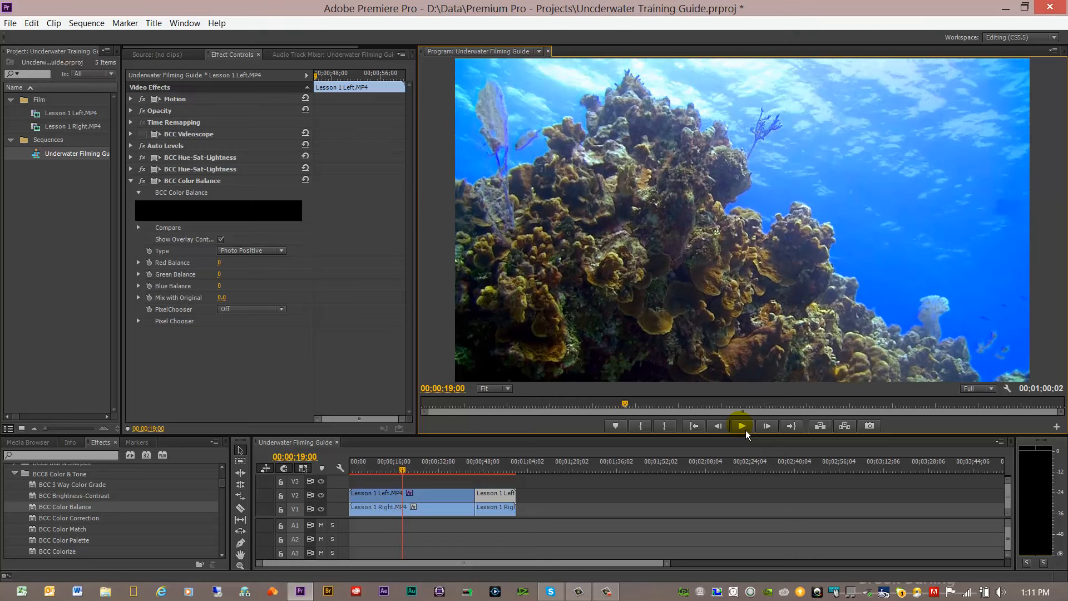
click(746, 430)
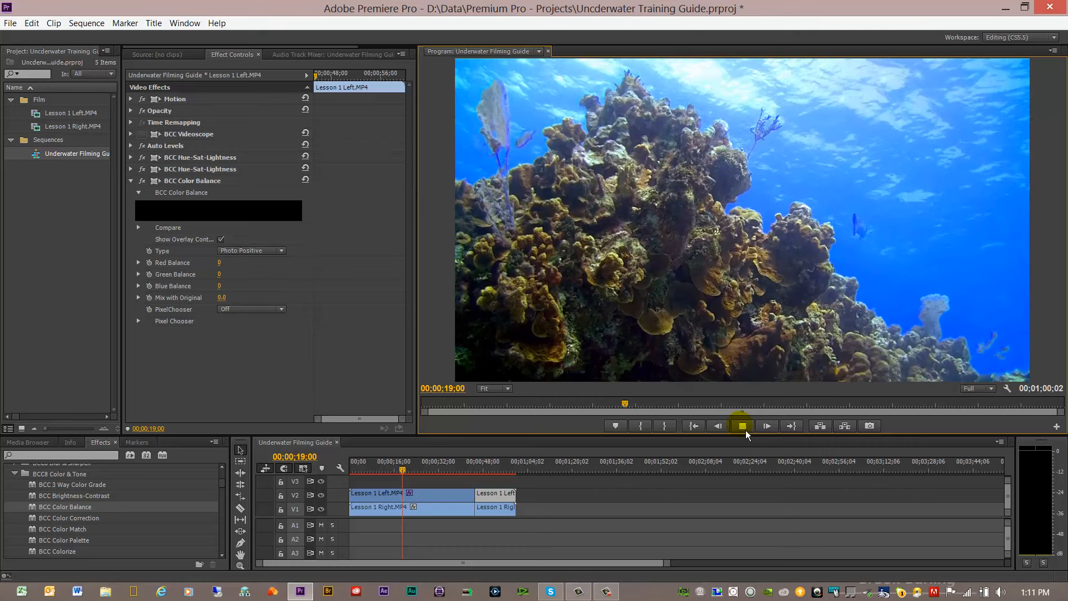
click(745, 429)
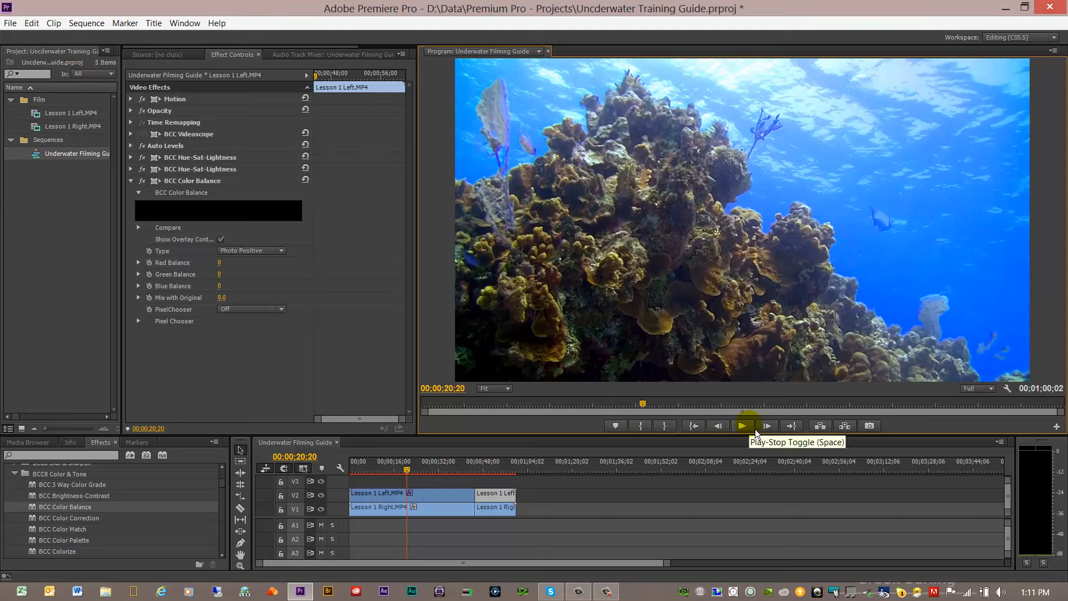
Step: Lower the playback resolution to 1/2 and on to 1/4, and play the sequence to judge the preview quality
click(991, 389)
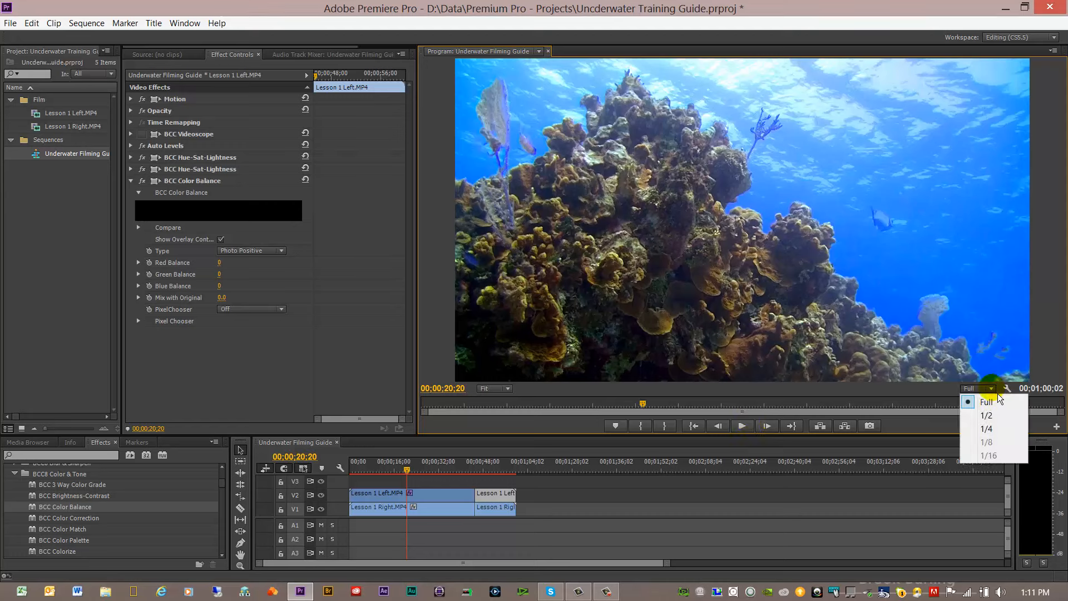
click(987, 416)
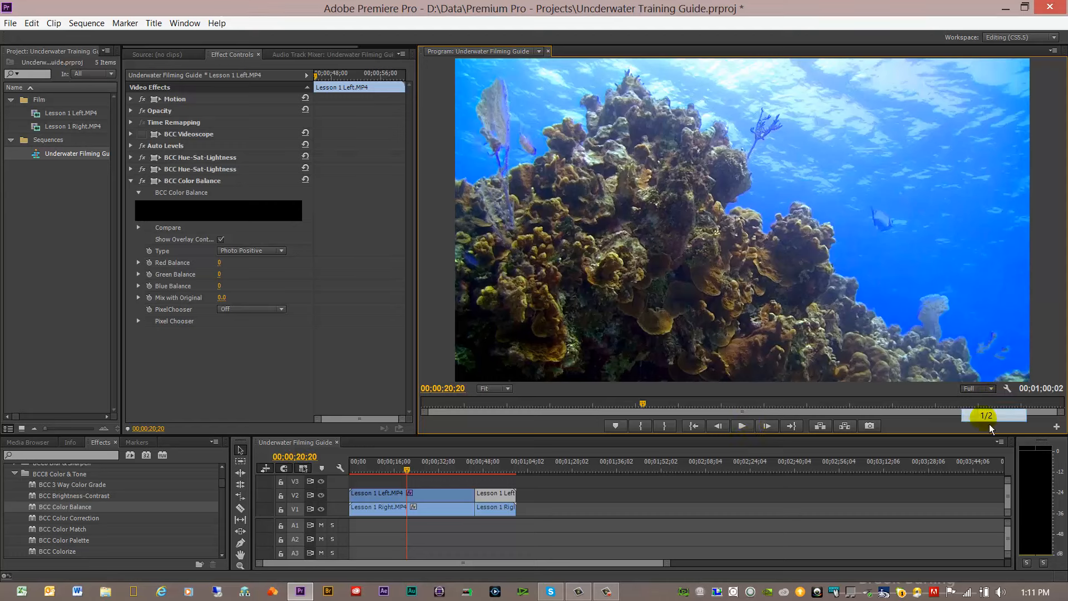
click(991, 388)
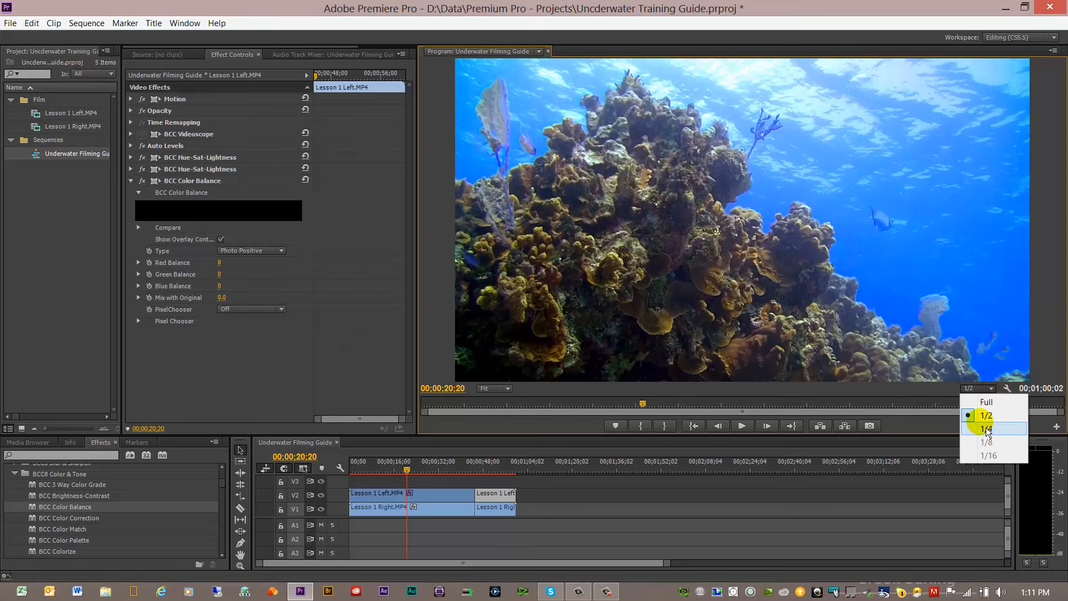
click(986, 428)
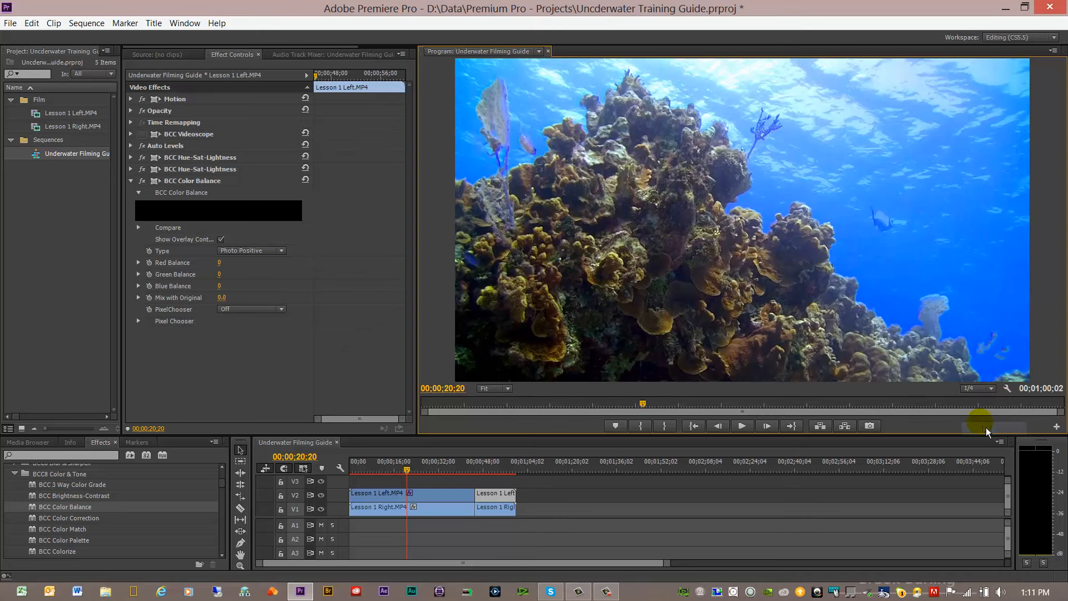
click(746, 433)
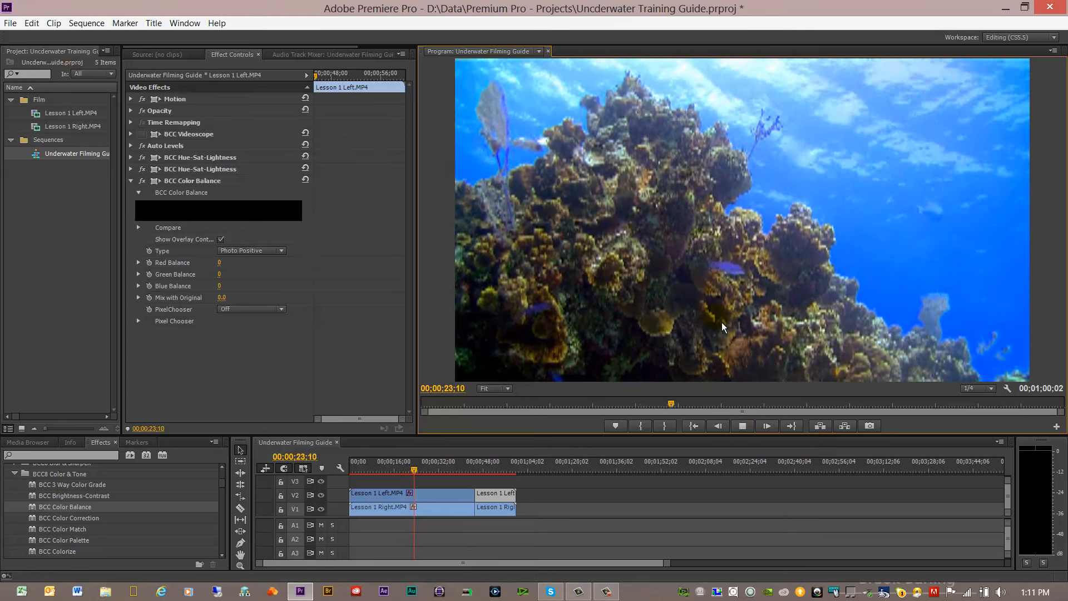
click(743, 428)
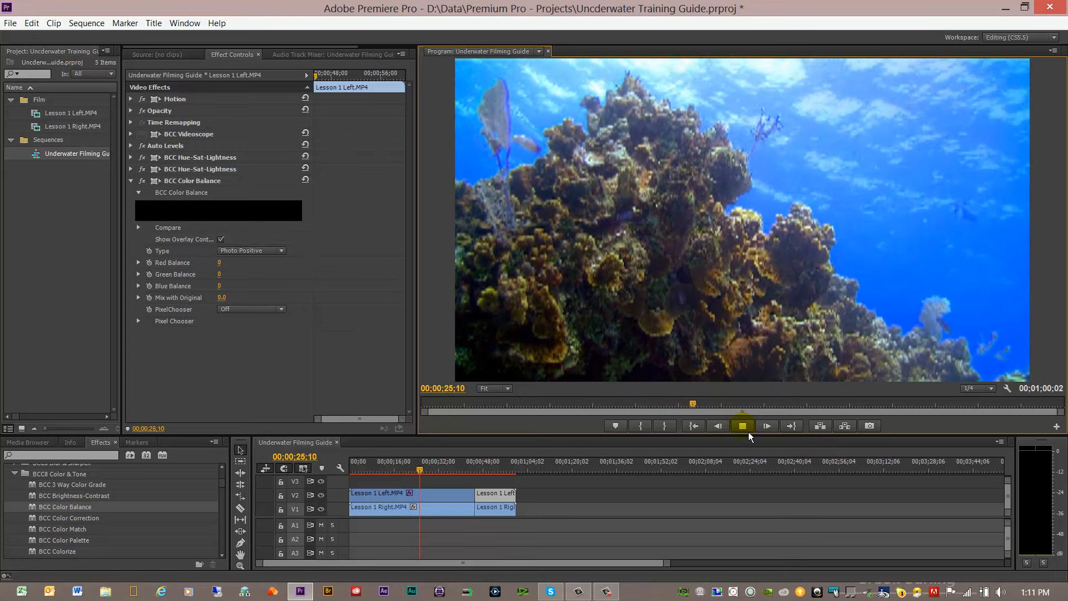
Step: Set the playback resolution to 1/2 and play a few seconds of the sequence to check smoothness and image quality
click(990, 388)
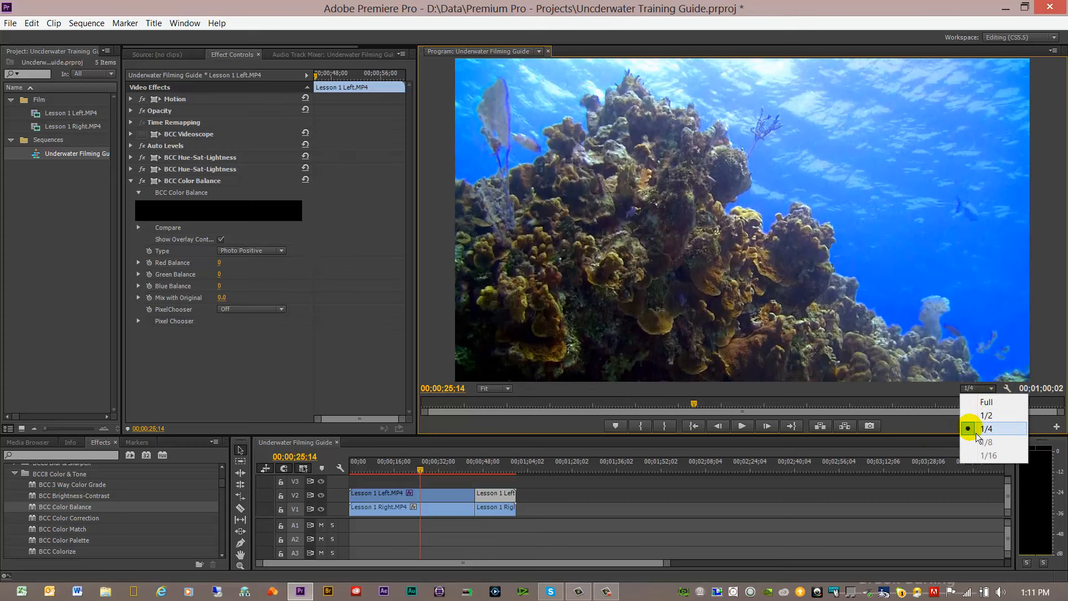
click(982, 415)
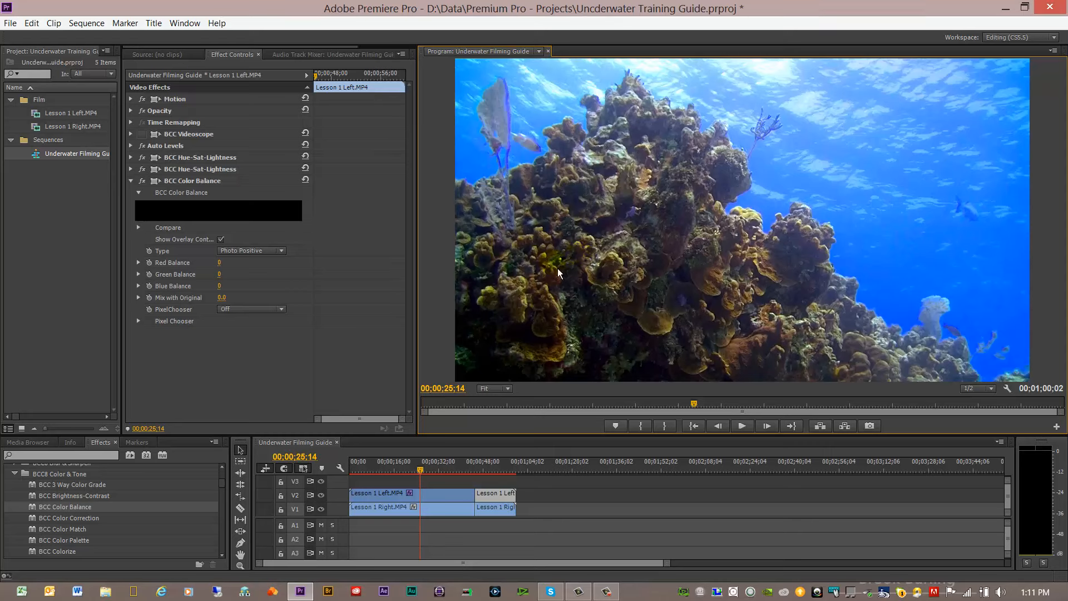
click(745, 431)
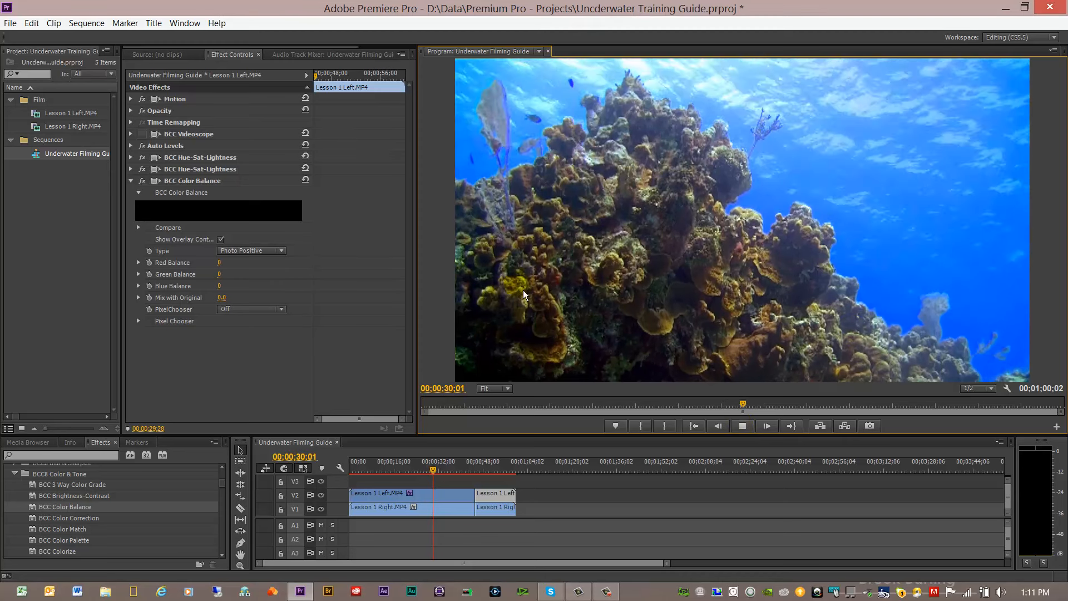
click(742, 425)
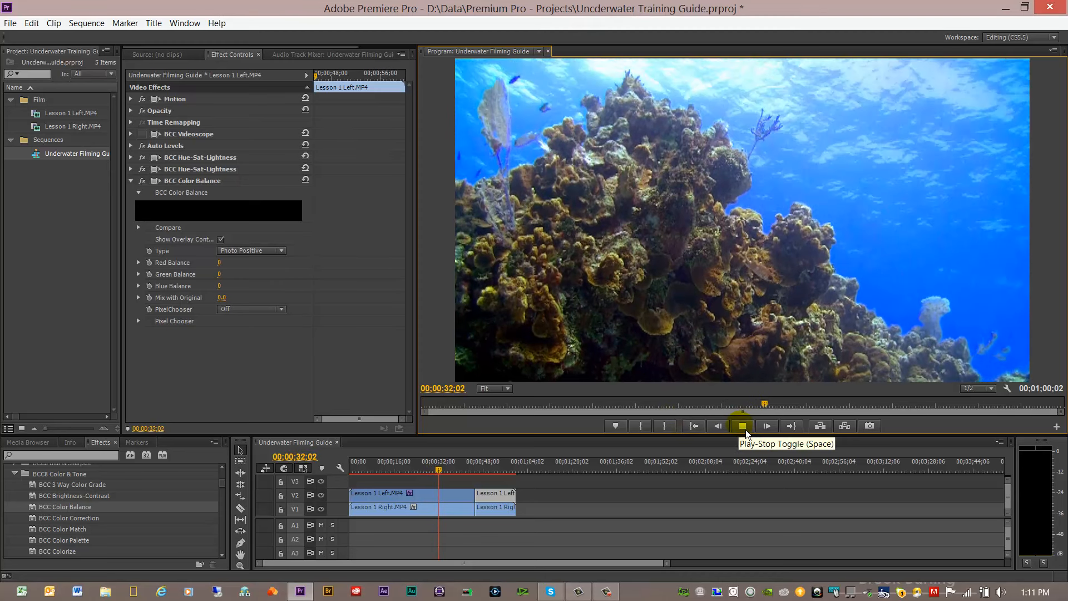
Step: Move the playhead back to about 10 seconds in the first clip and set the playback resolution to Full
drag(447, 475, 386, 471)
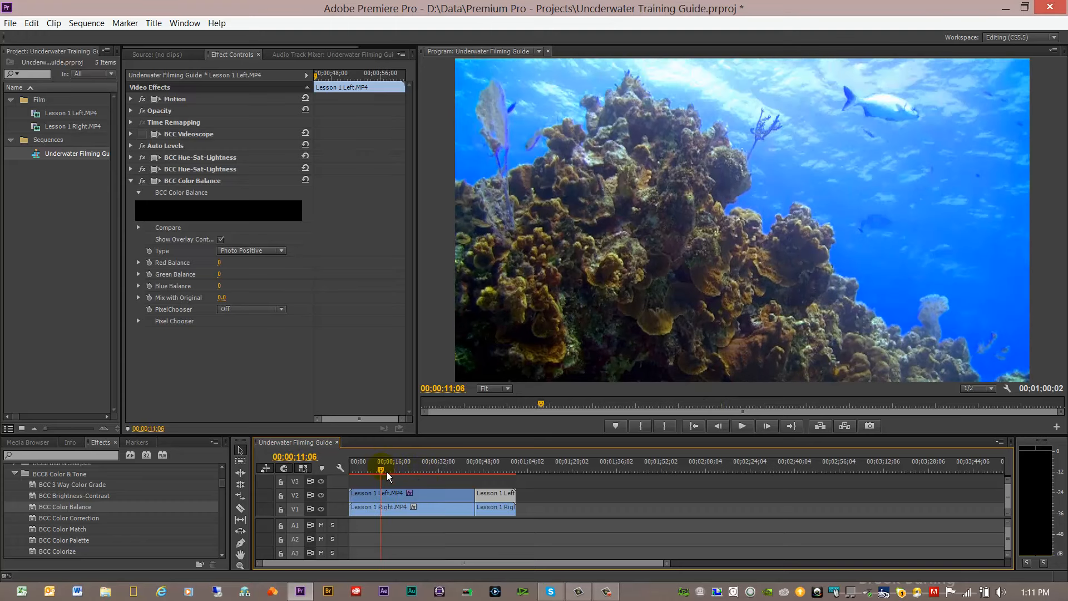
click(991, 388)
click(980, 405)
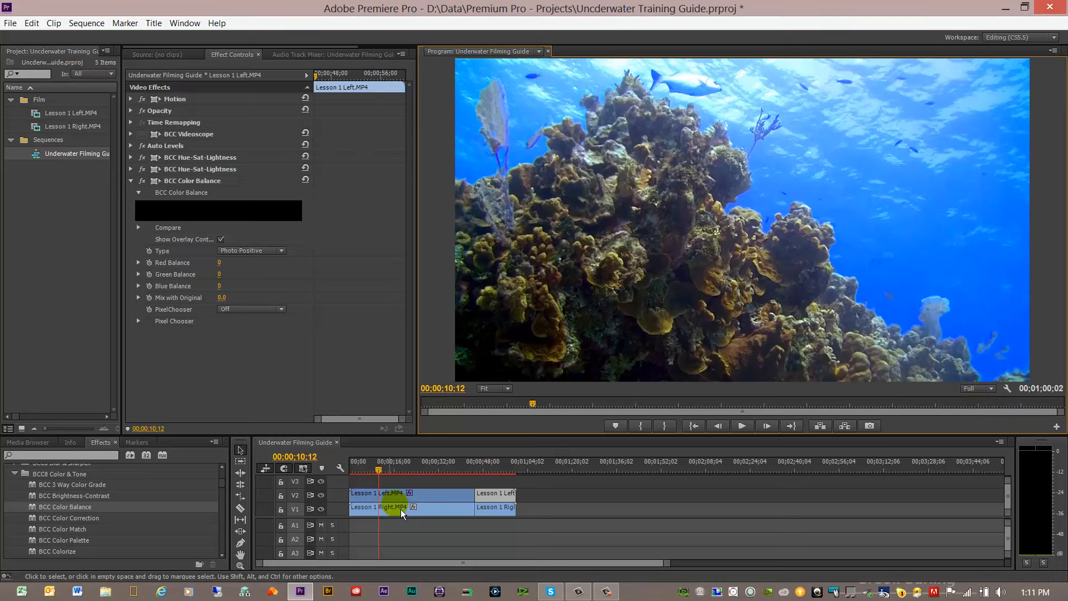
Step: Compare the preview image and applied effects of the first and second Lesson 1 Left.MP4 clips, finishing at 00;00;48;17
click(493, 470)
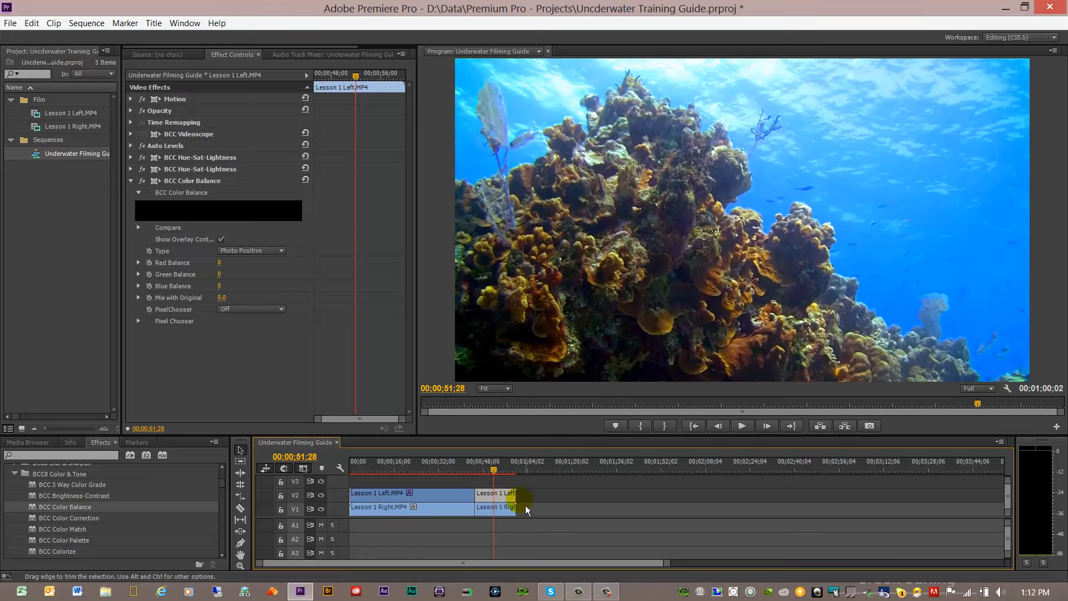
click(443, 469)
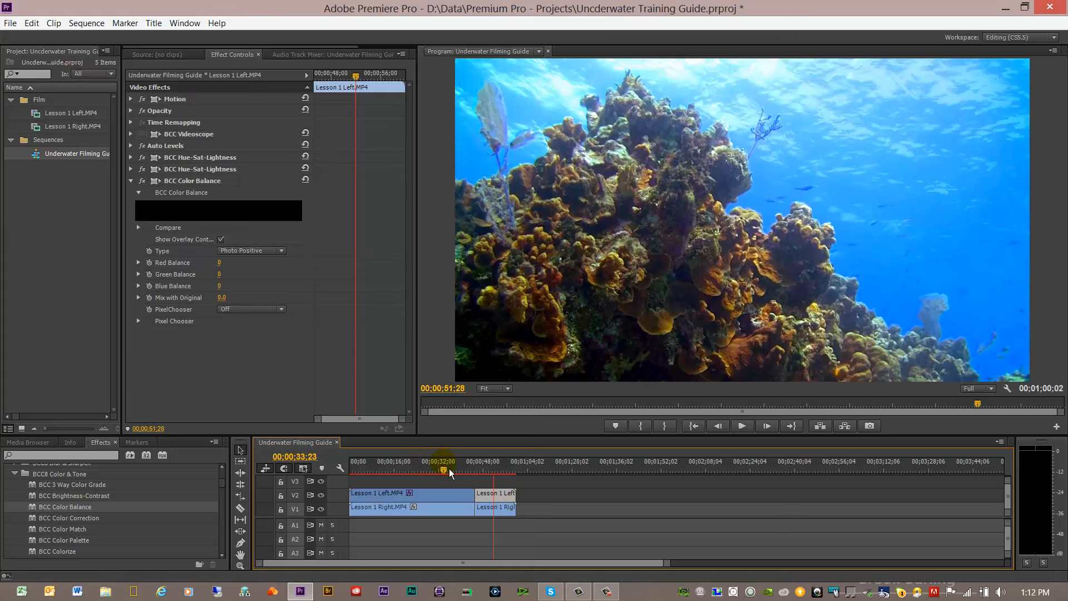
click(456, 495)
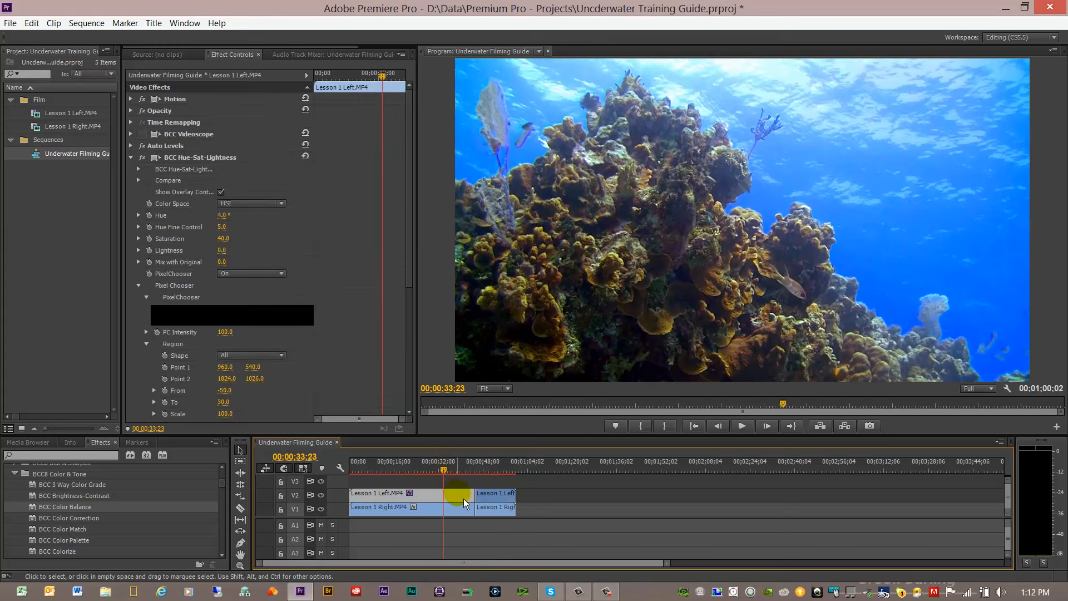
click(485, 493)
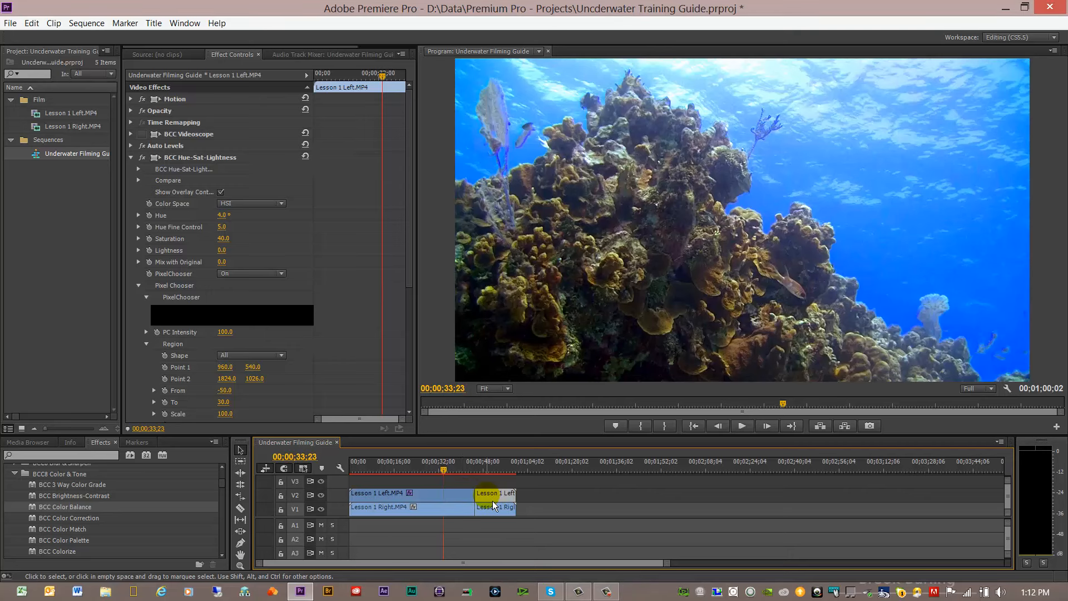
click(485, 469)
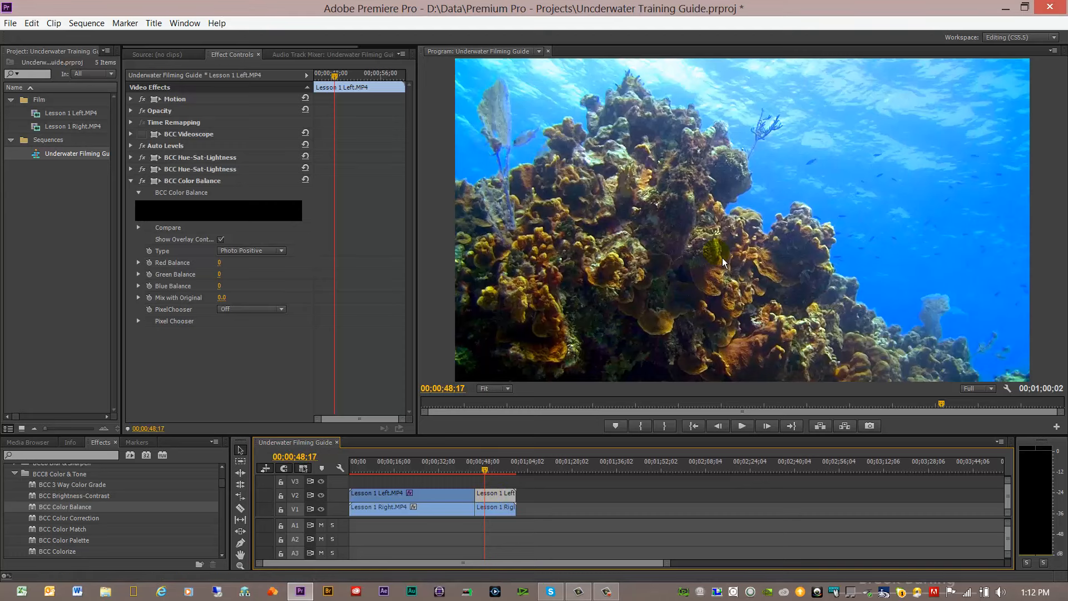
Step: Select the BCC Color Balance effect on the second Lesson 1 Left.MP4 clip
click(493, 496)
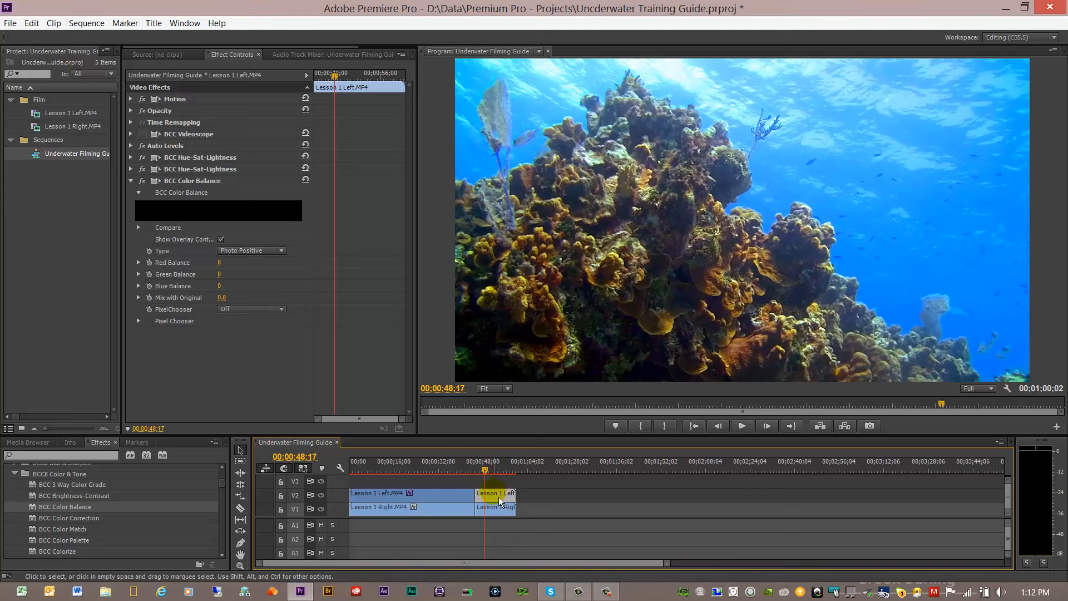
click(204, 183)
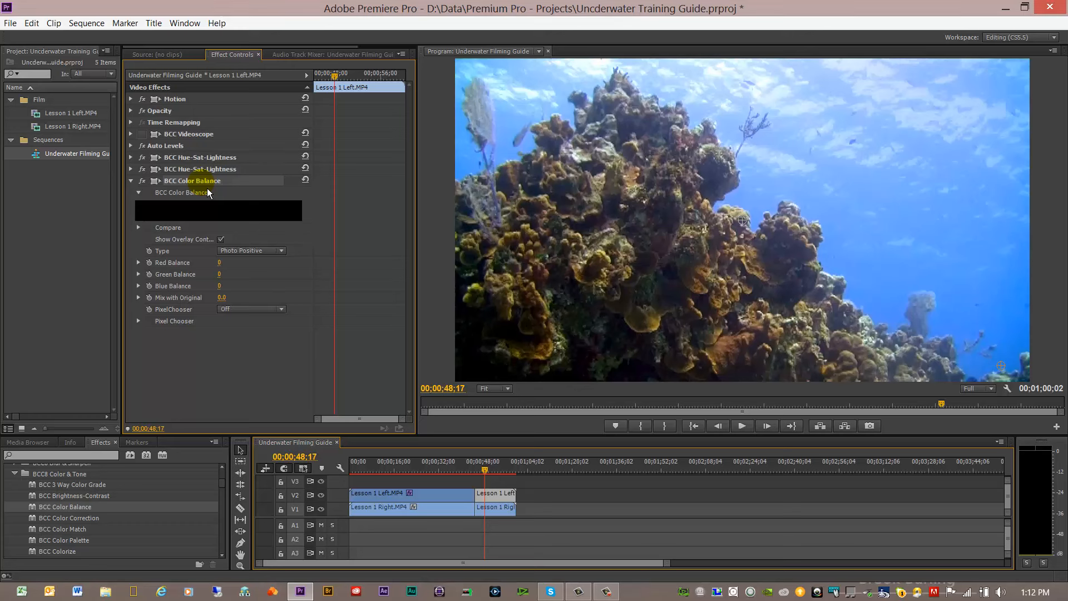
right_click(207, 188)
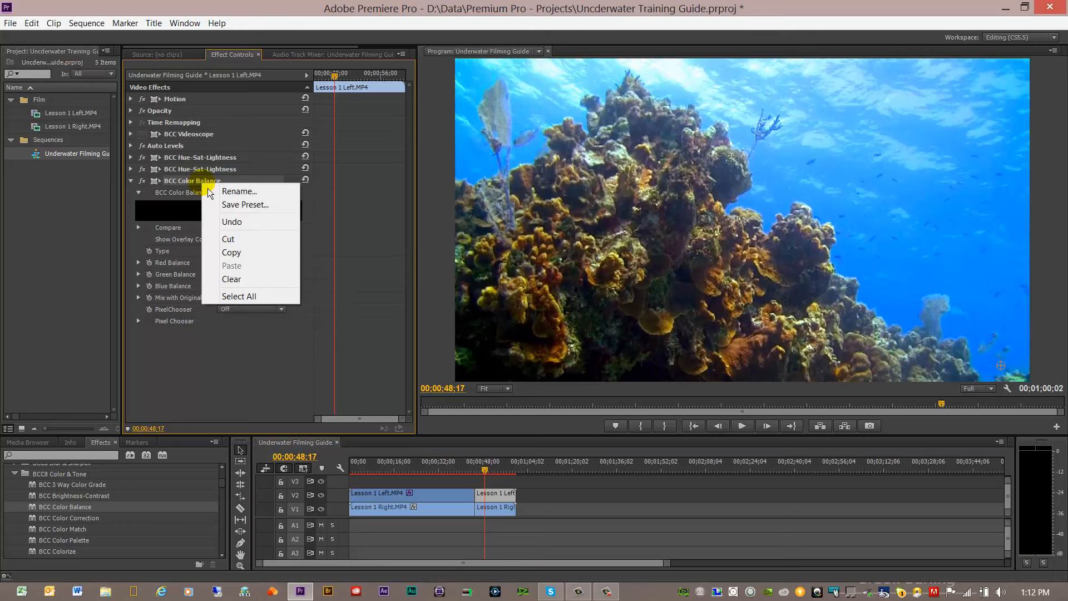
click(170, 189)
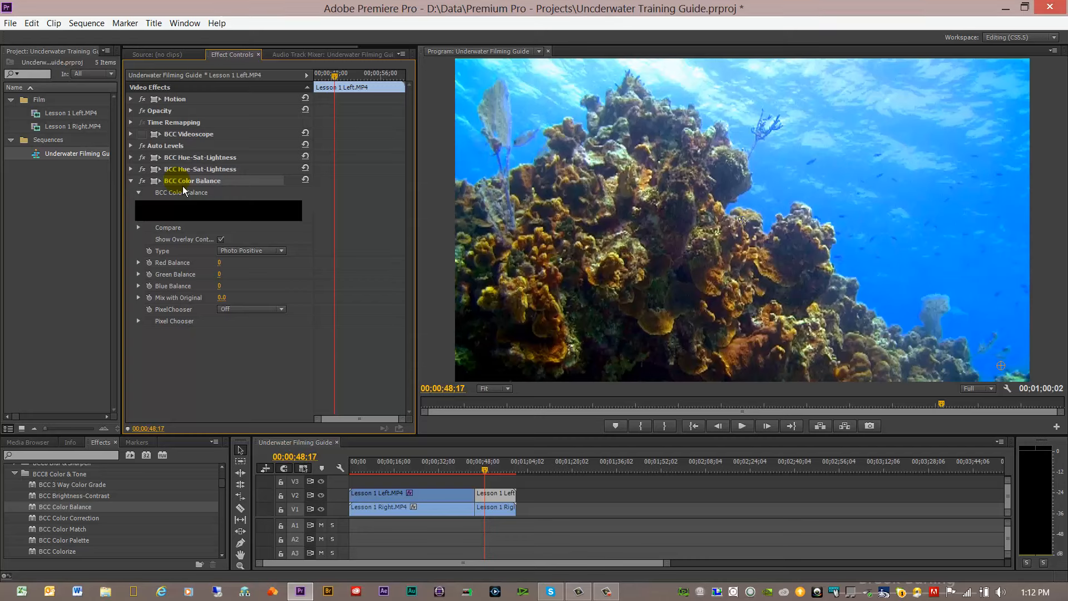
Step: Copy the lower BCC Hue-Sat-Lightness effect from the second Lesson 1 Left.MP4 clip and paste it onto the first Lesson 1 Left.MP4 clip
click(194, 170)
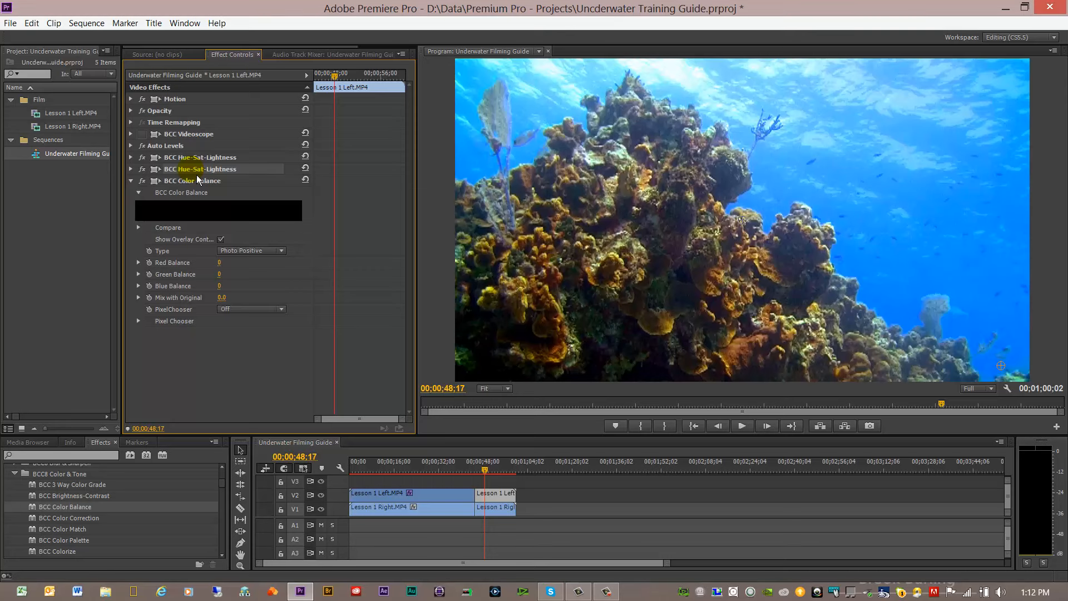
right_click(197, 177)
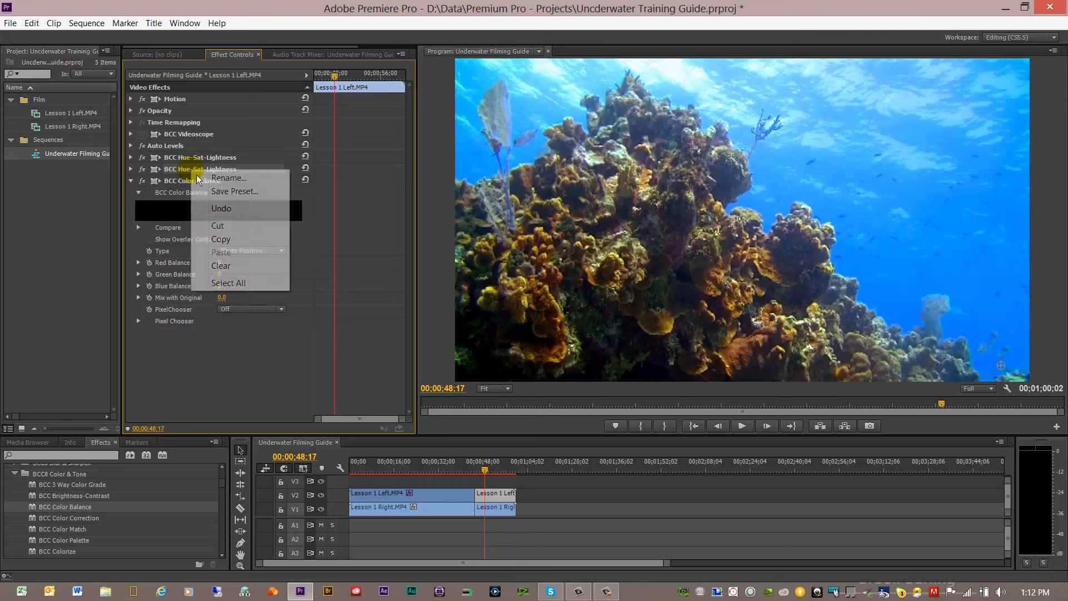
click(208, 239)
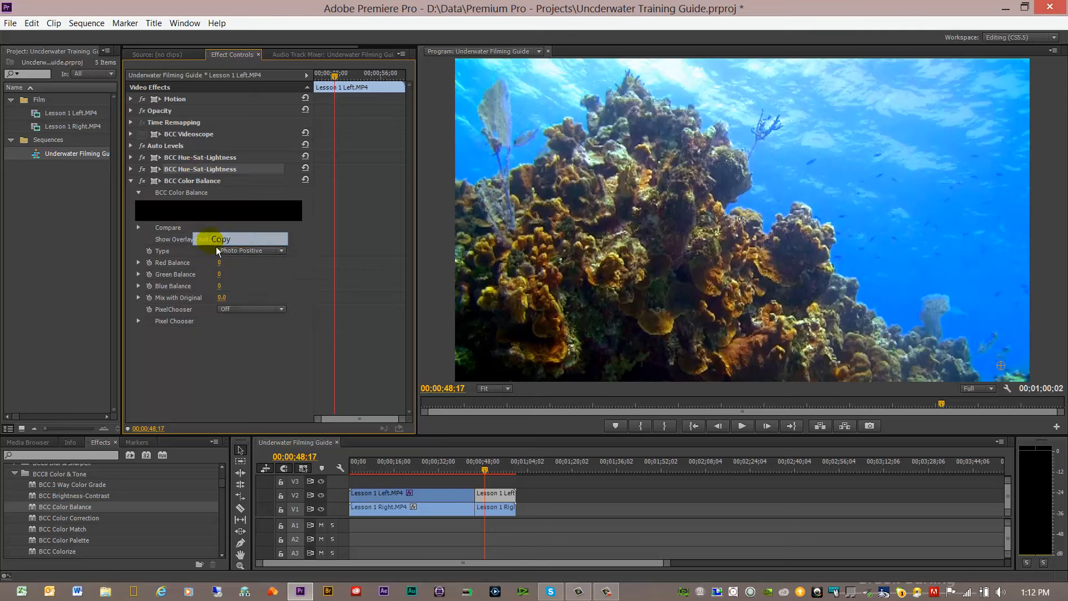
click(429, 497)
click(131, 158)
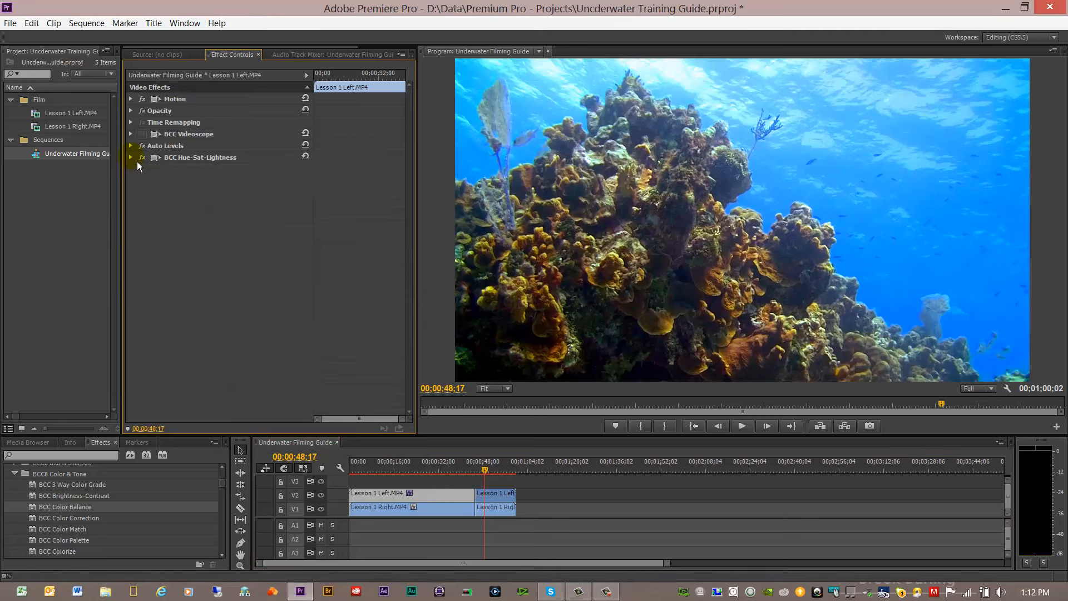
right_click(181, 199)
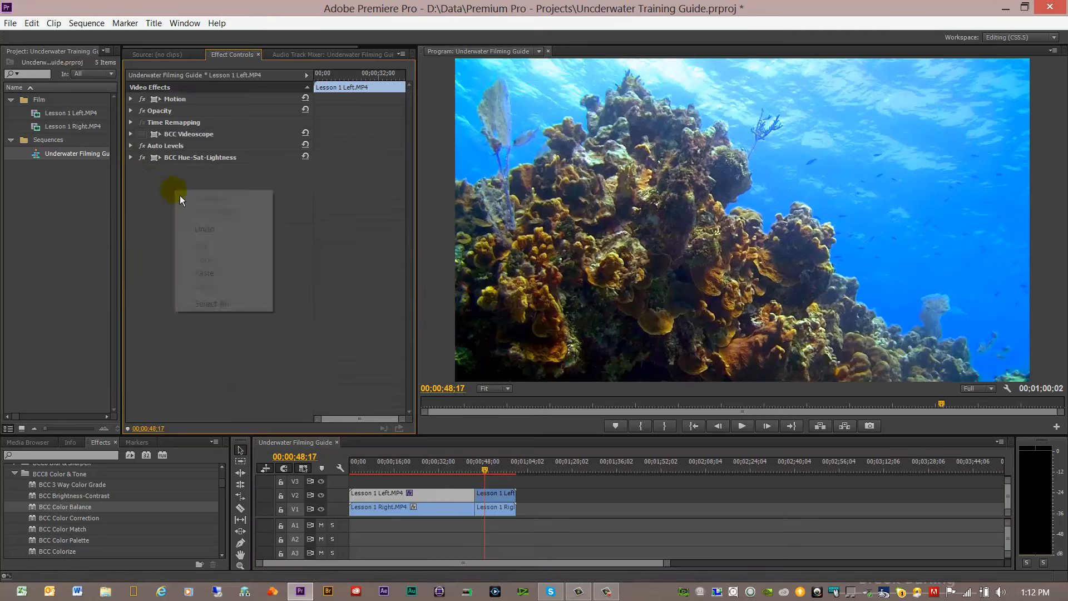
click(204, 272)
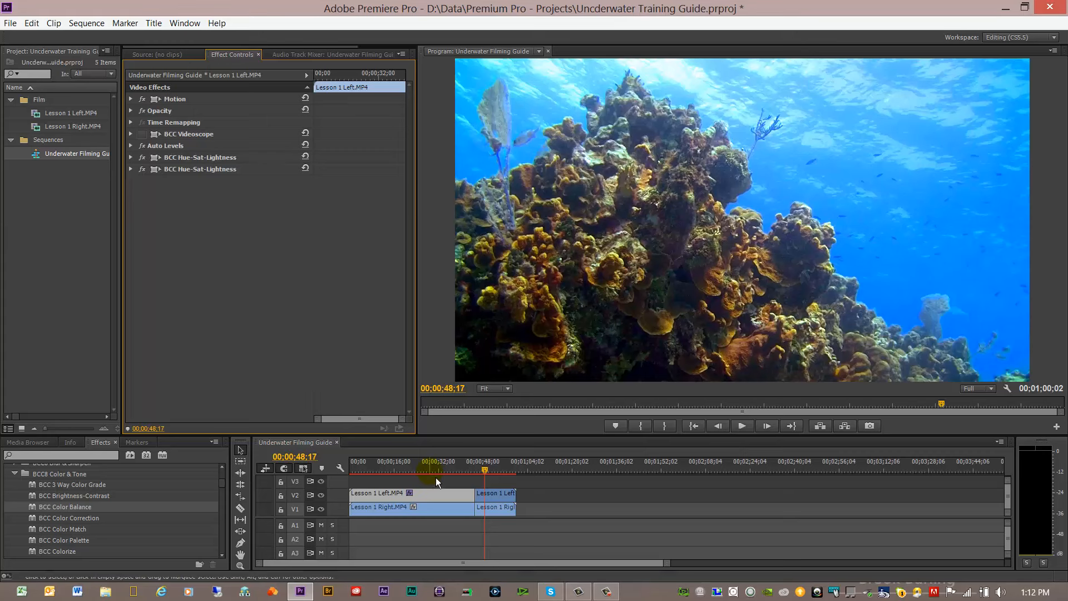
Step: At 00;00;26;23, try Hue values including -29° and 3° in the first clip's lower BCC Hue-Sat-Lightness effect, and fine-tune the reef's hue
click(426, 465)
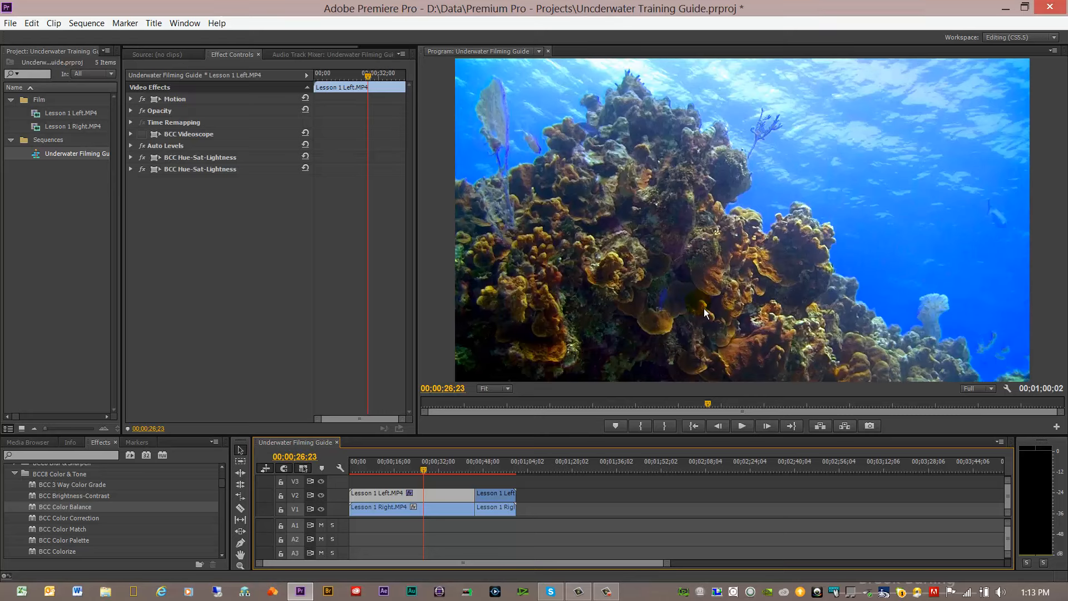
click(135, 170)
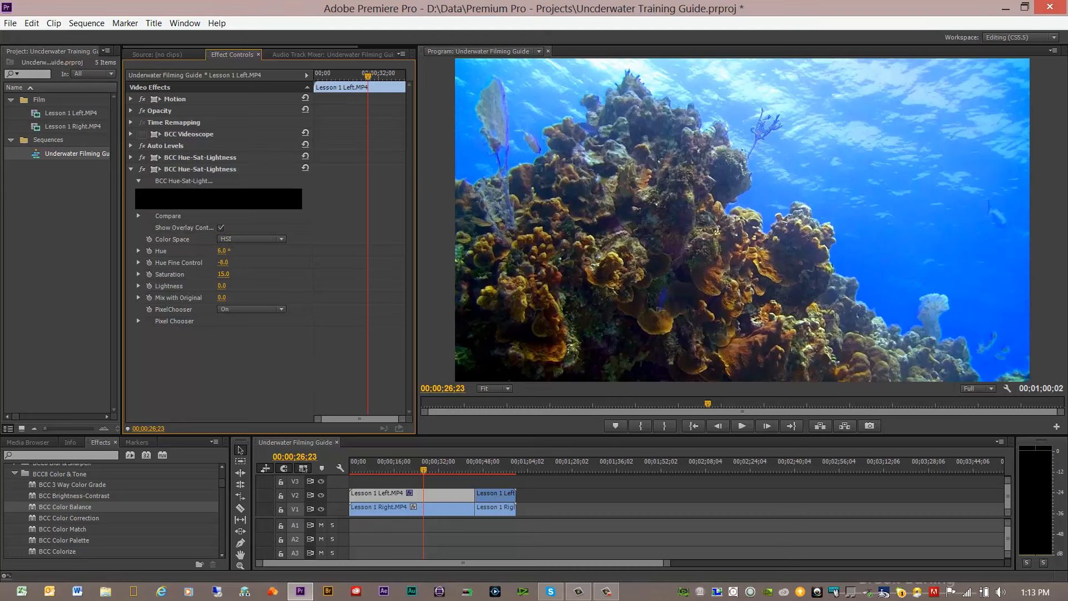
drag(227, 251, 225, 251)
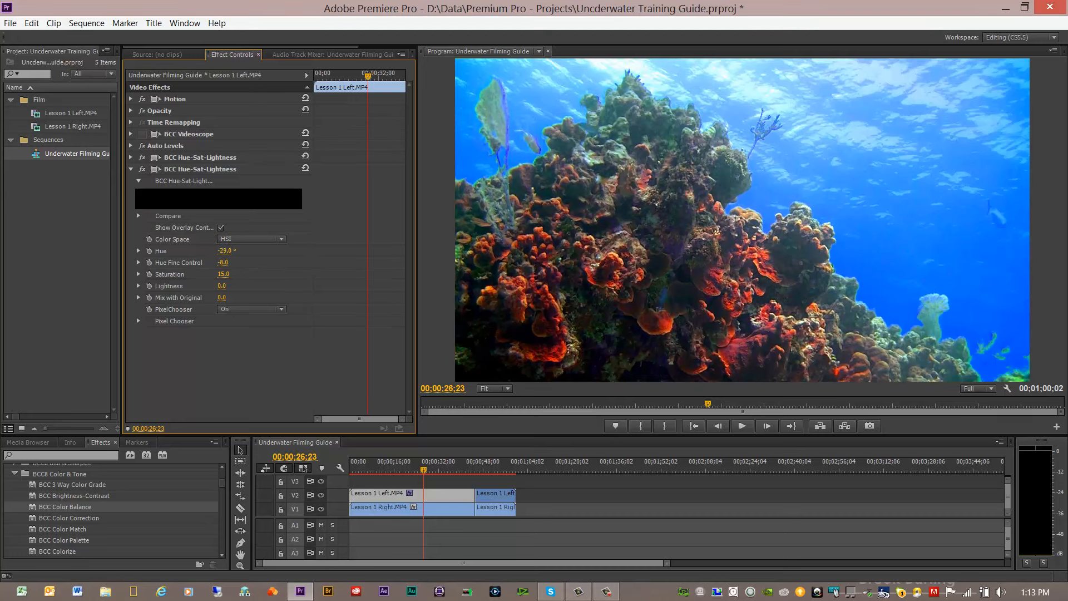
mouse_move(224, 251)
mouse_down()
mouse_move(215, 250)
mouse_move(241, 251)
mouse_move(229, 251)
mouse_up()
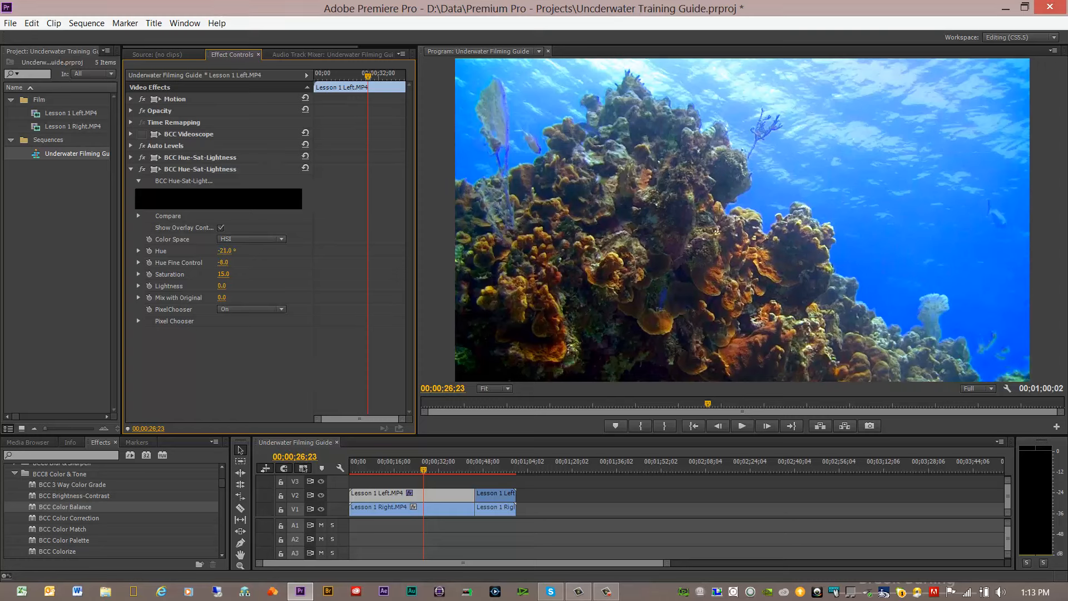
drag(229, 251, 232, 251)
drag(223, 251, 233, 251)
mouse_move(228, 251)
mouse_down()
mouse_move(250, 252)
mouse_move(210, 252)
mouse_move(222, 251)
mouse_up()
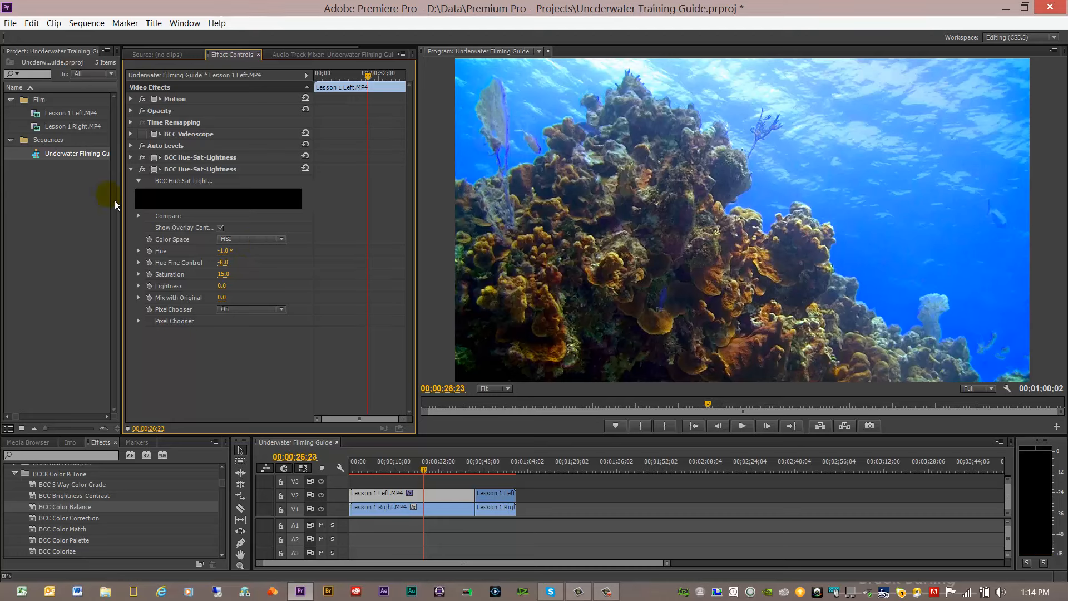
click(131, 169)
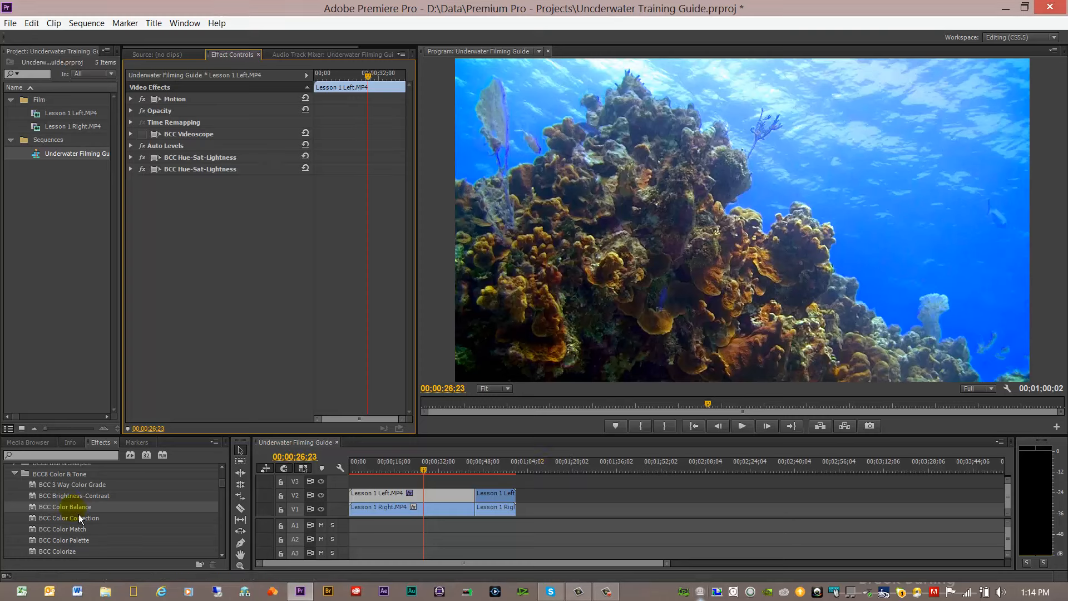
drag(77, 507, 181, 83)
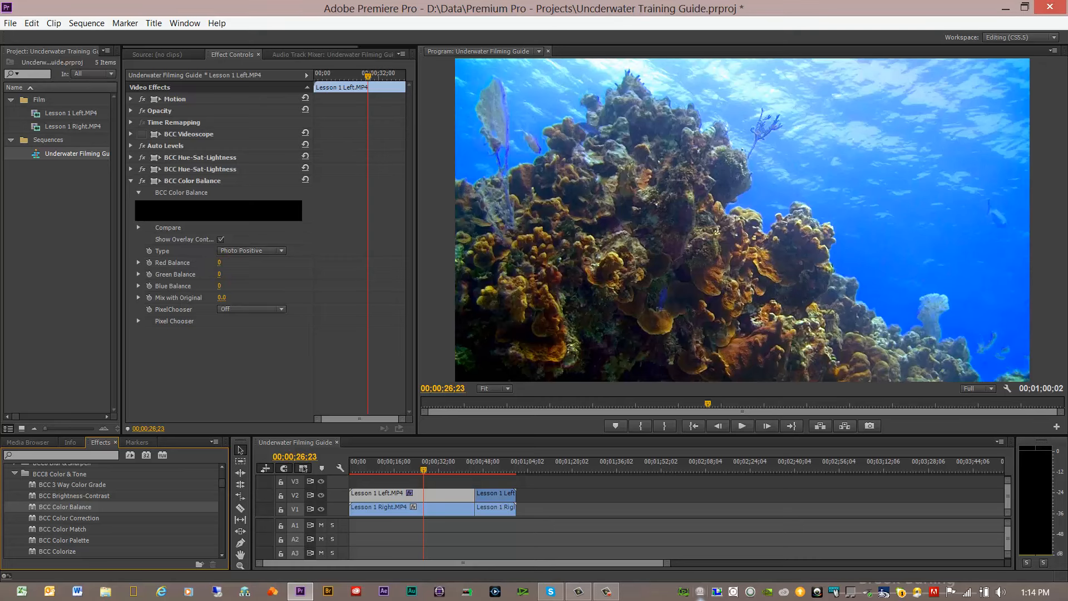
mouse_move(219, 263)
mouse_down()
mouse_move(235, 263)
mouse_move(162, 262)
mouse_move(229, 262)
mouse_move(220, 262)
mouse_up()
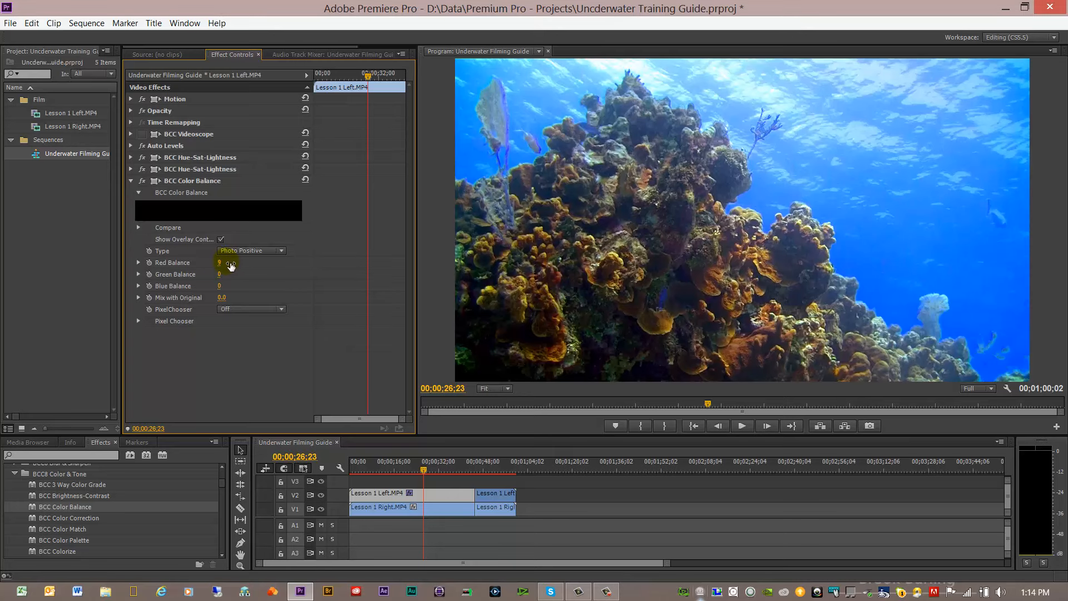
click(143, 182)
click(146, 186)
click(146, 186)
click(146, 186)
click(146, 186)
click(145, 186)
drag(220, 286, 236, 287)
right_click(195, 189)
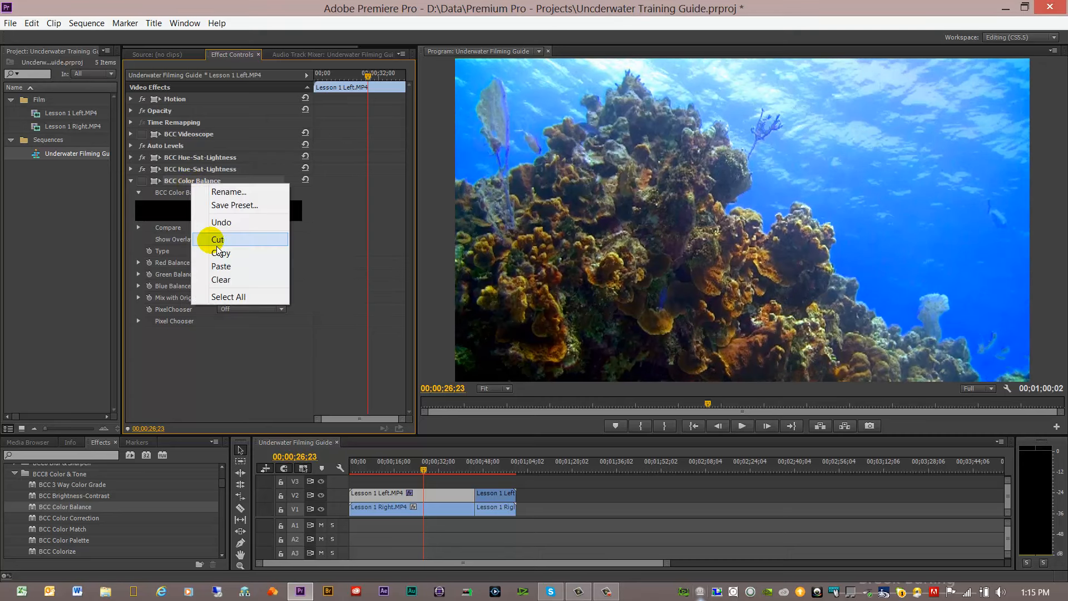
click(216, 245)
Step: Add BCC Color Balance to the first Lesson 1 Left.MP4 clip and set its PixelChooser to View Chosen Pixels
drag(62, 507, 210, 317)
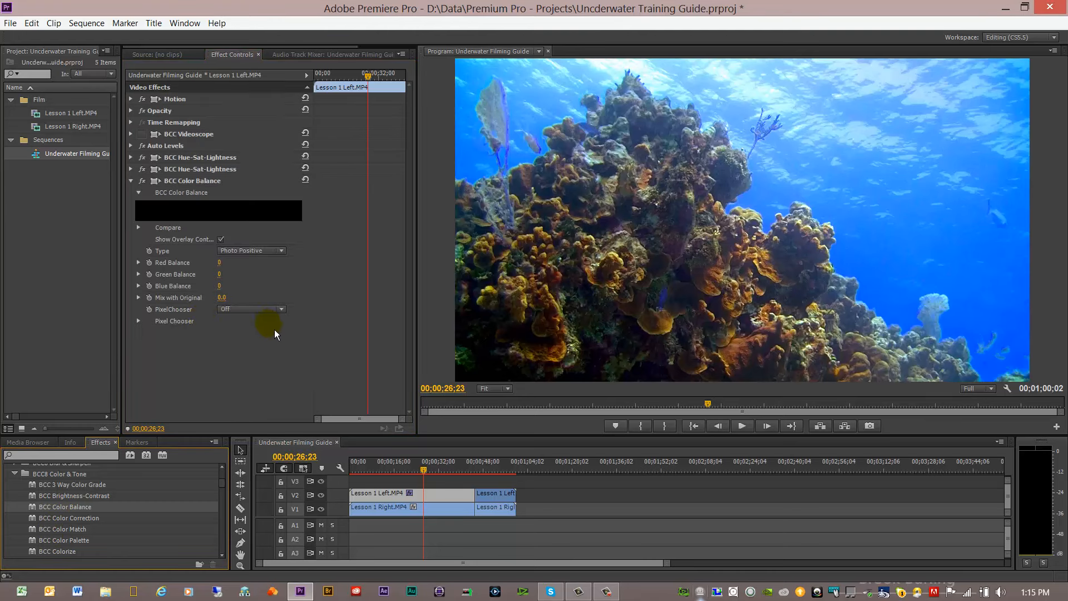
click(281, 309)
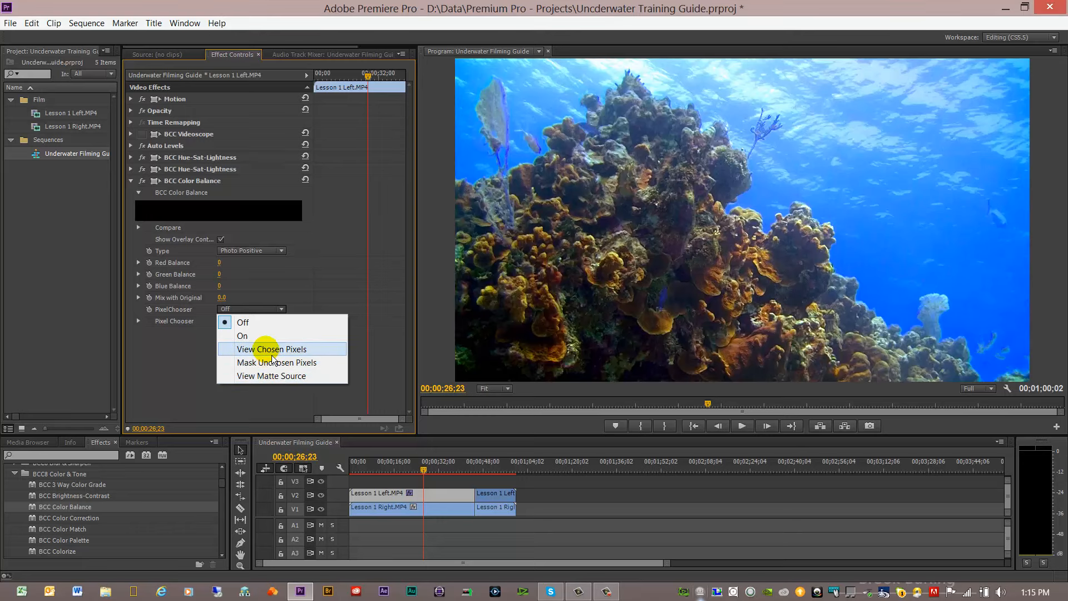
click(271, 349)
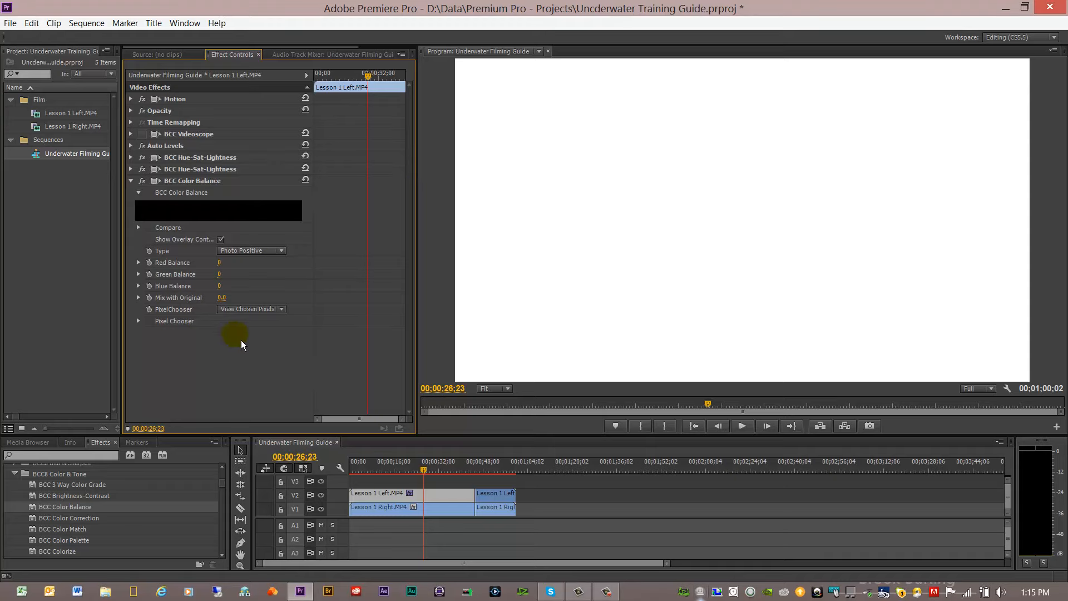
Step: Configure the Color Balance Pixel Chooser matte with the Blue channel, Threshold type and a black/threshold value of 234.5
click(138, 321)
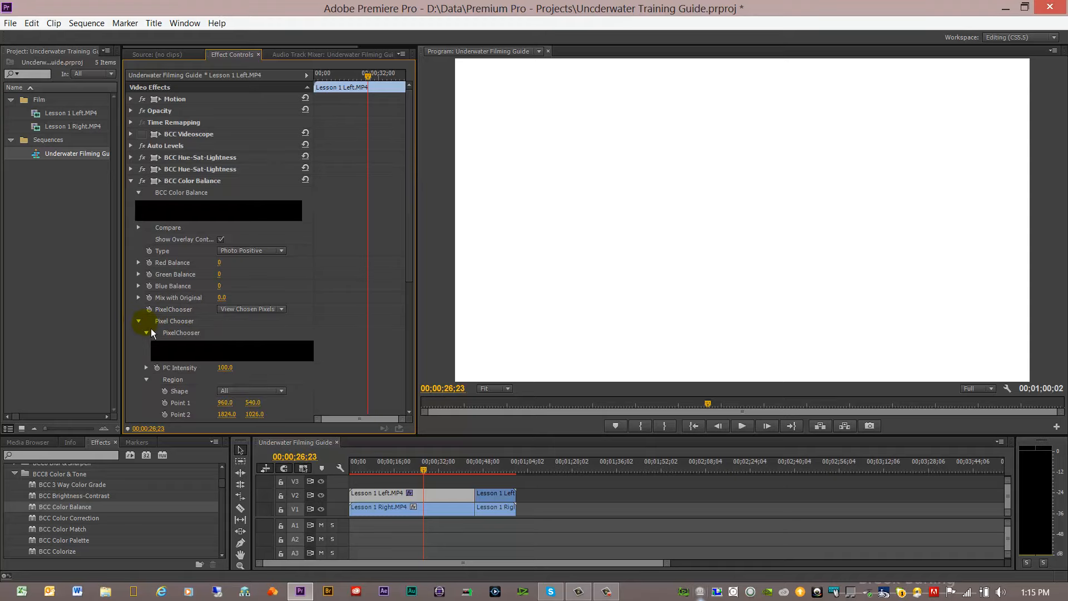
scroll(402, 357, down, 3)
scroll(410, 350, down, 6)
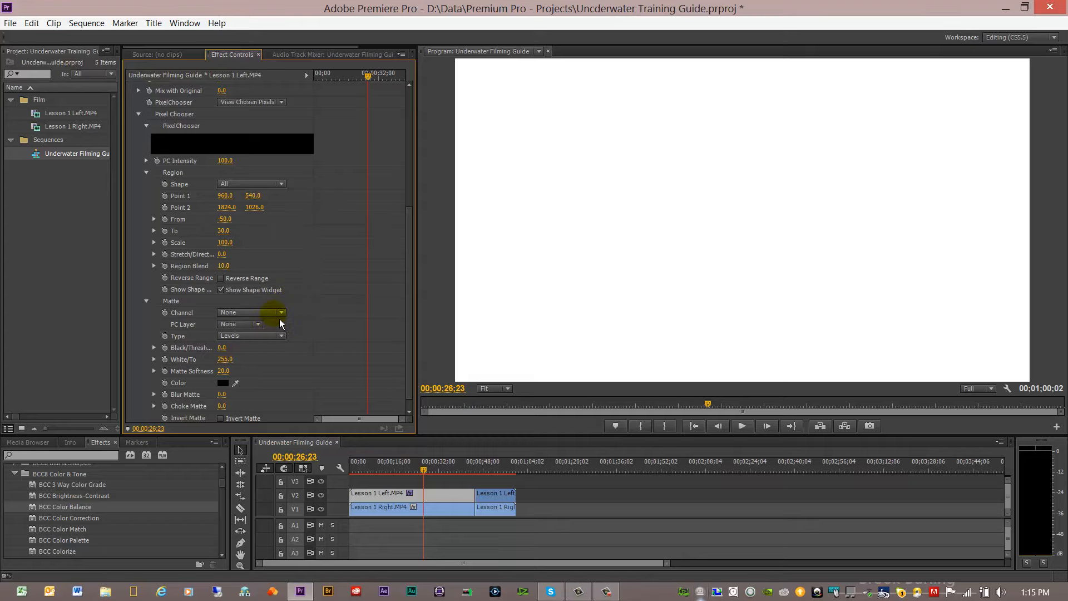
click(280, 312)
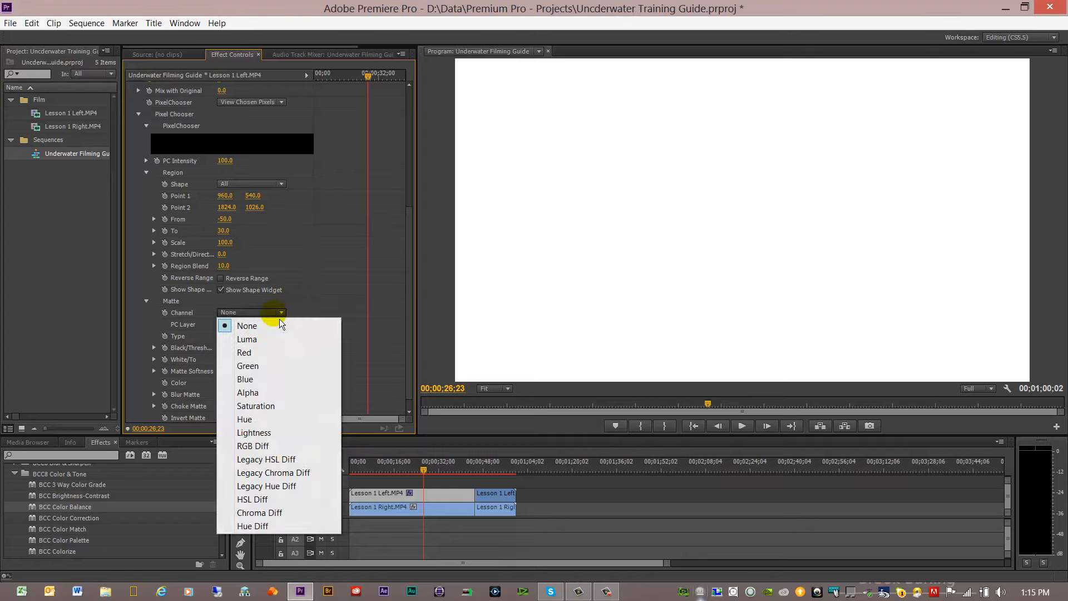
click(258, 379)
click(280, 337)
click(266, 358)
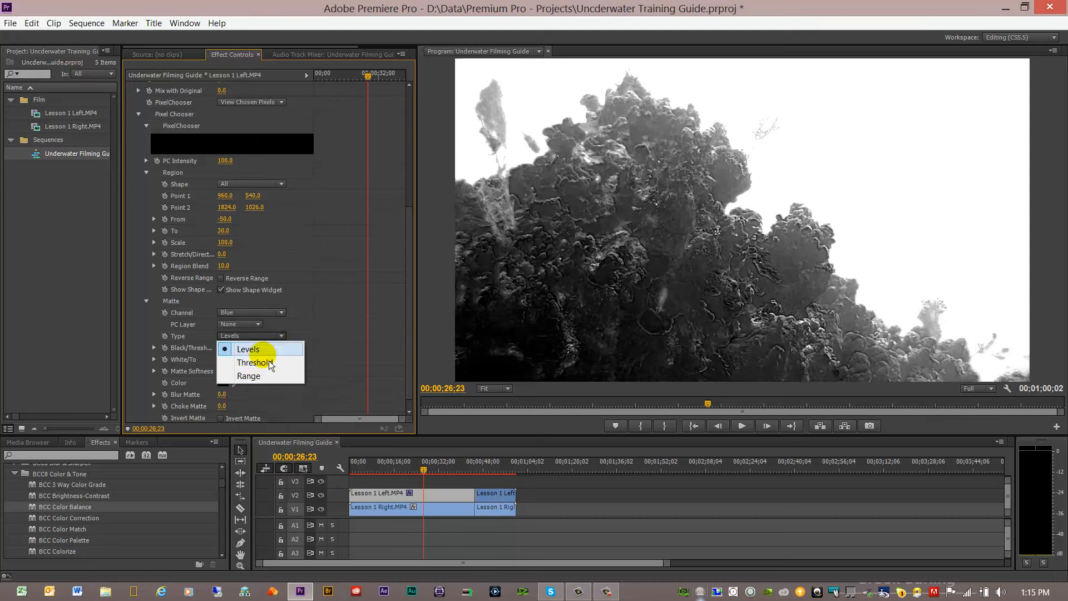
click(154, 347)
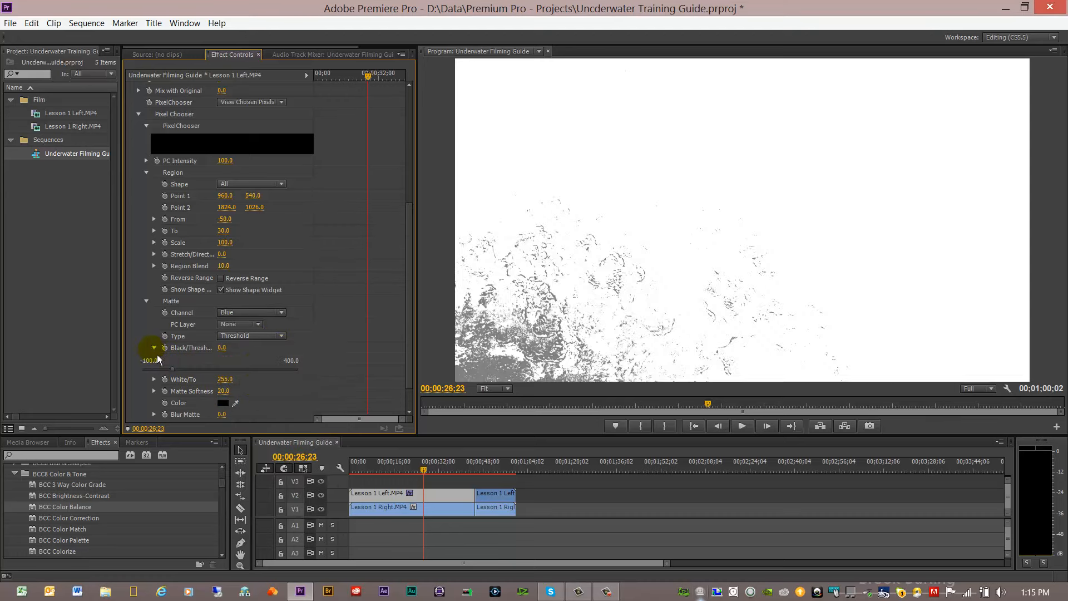
drag(172, 369, 252, 375)
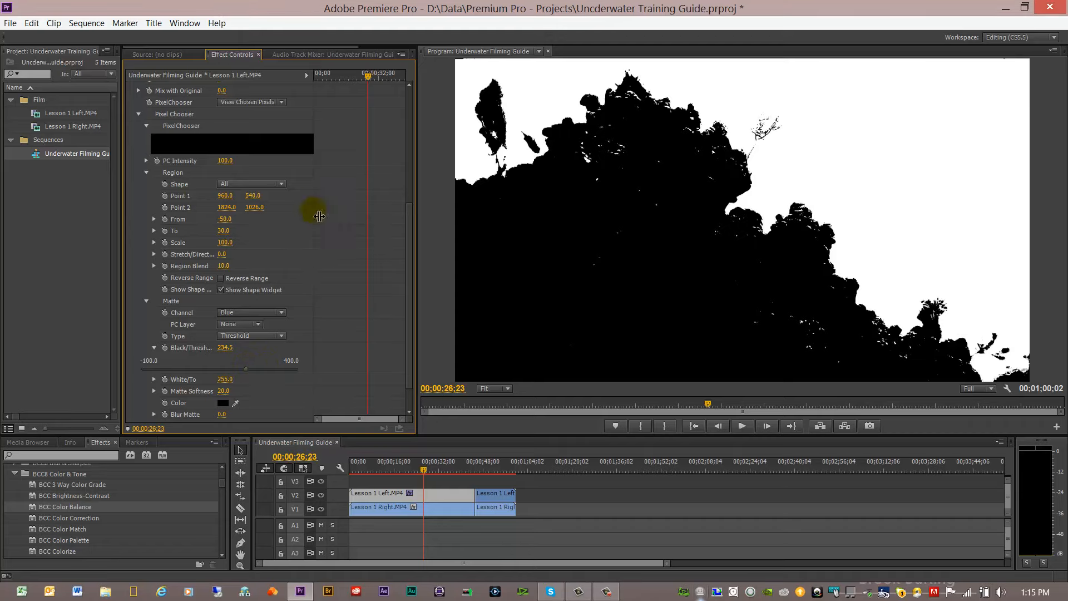
Step: Invert the Color Balance matte to select the reef instead of the water, and set PixelChooser to On
drag(410, 282, 405, 382)
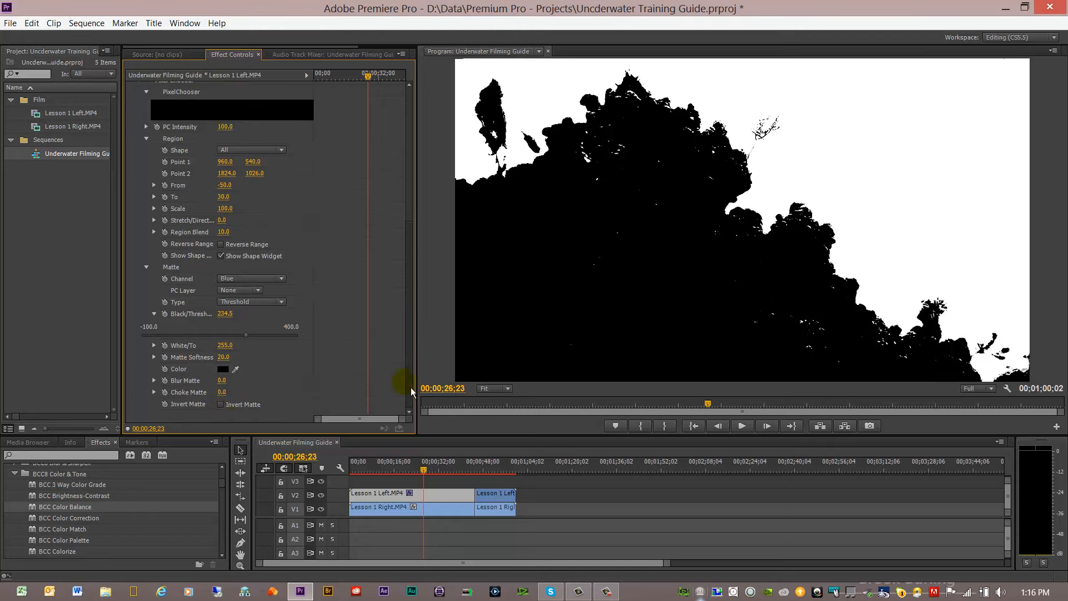
click(221, 404)
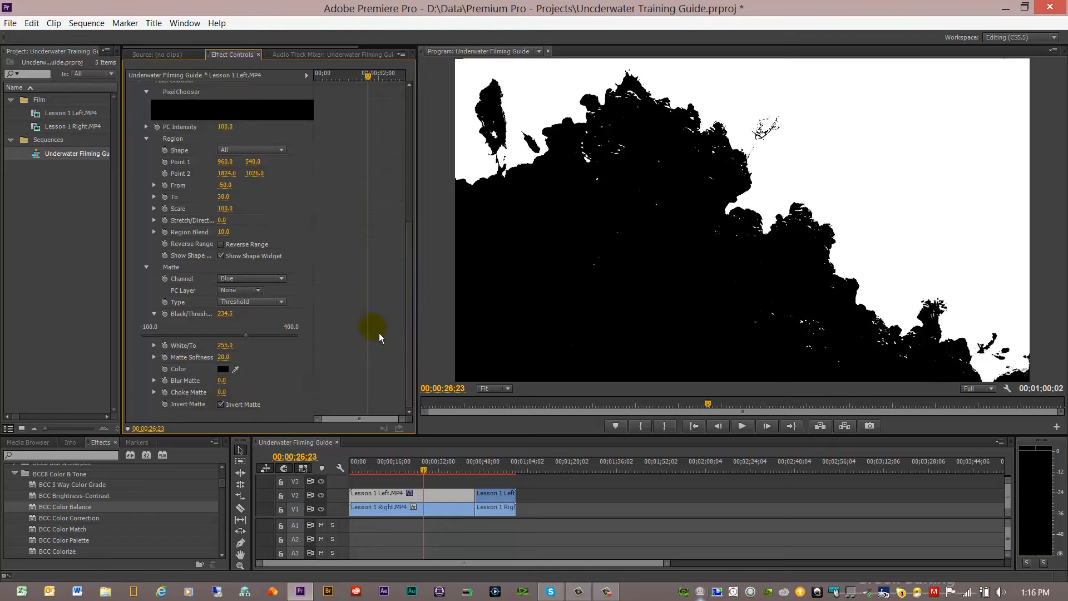
drag(413, 297, 407, 218)
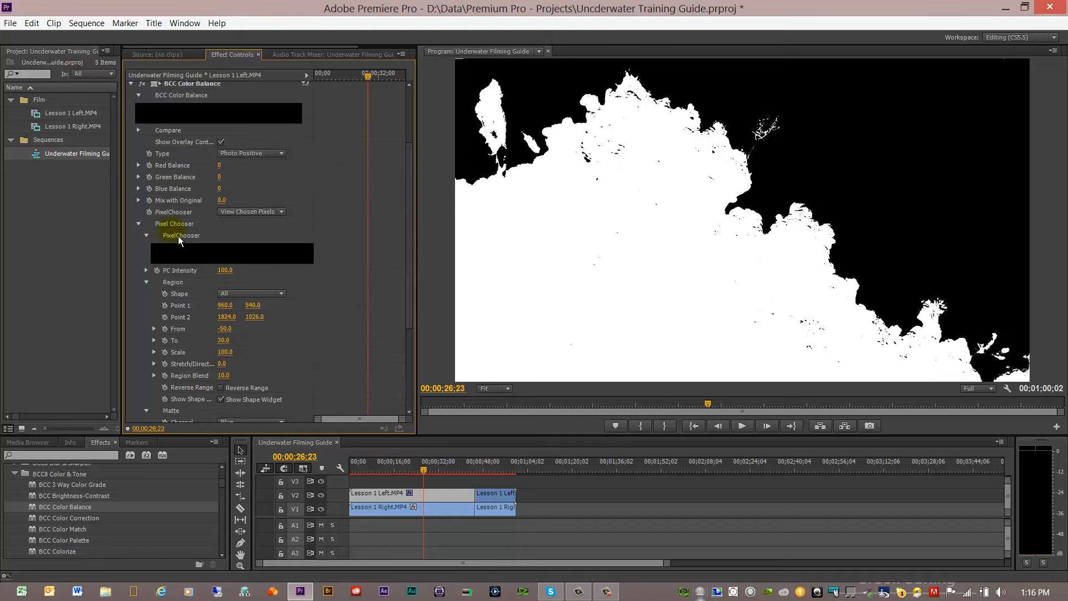
click(282, 212)
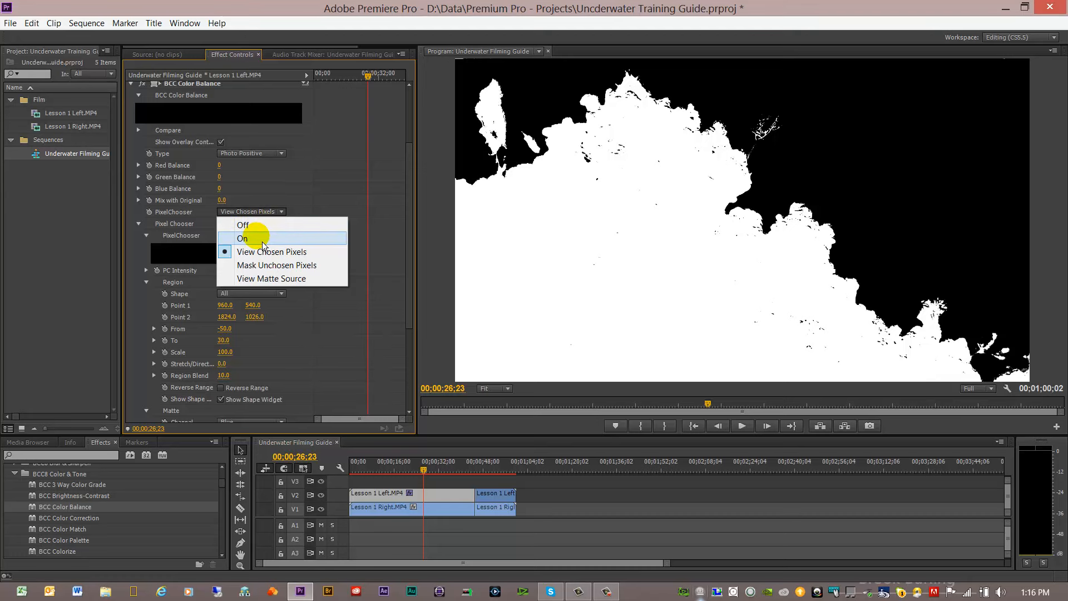
click(255, 238)
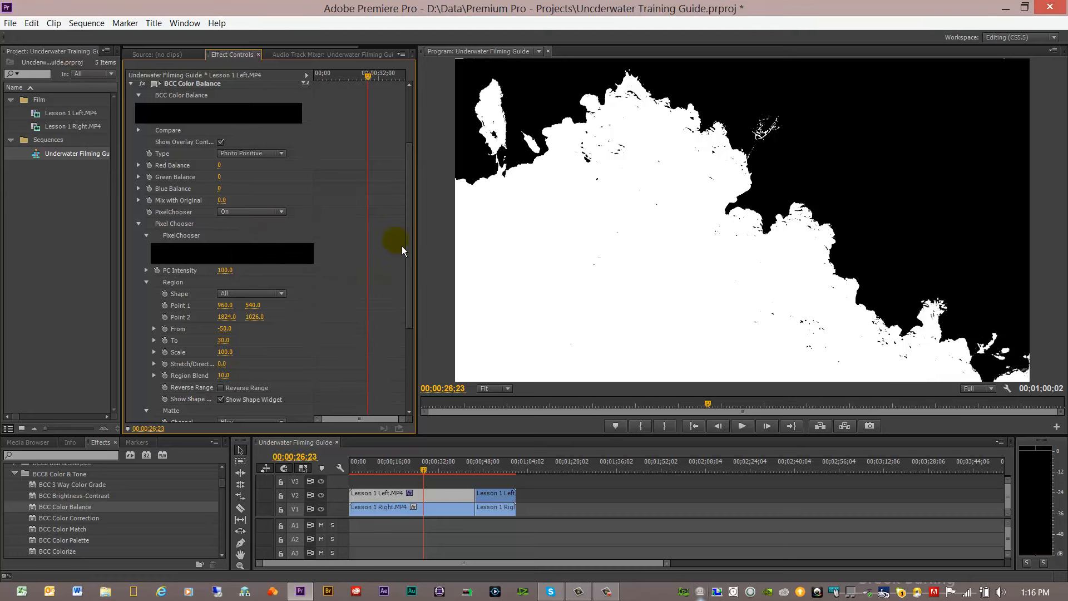
drag(415, 250, 396, 221)
scroll(396, 221, up, 3)
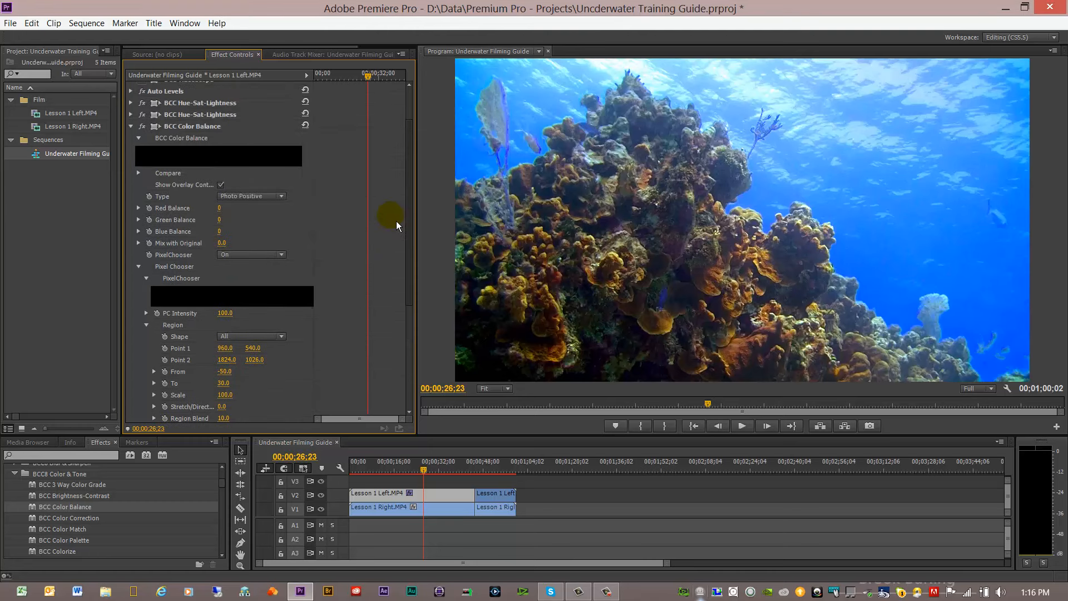
click(138, 268)
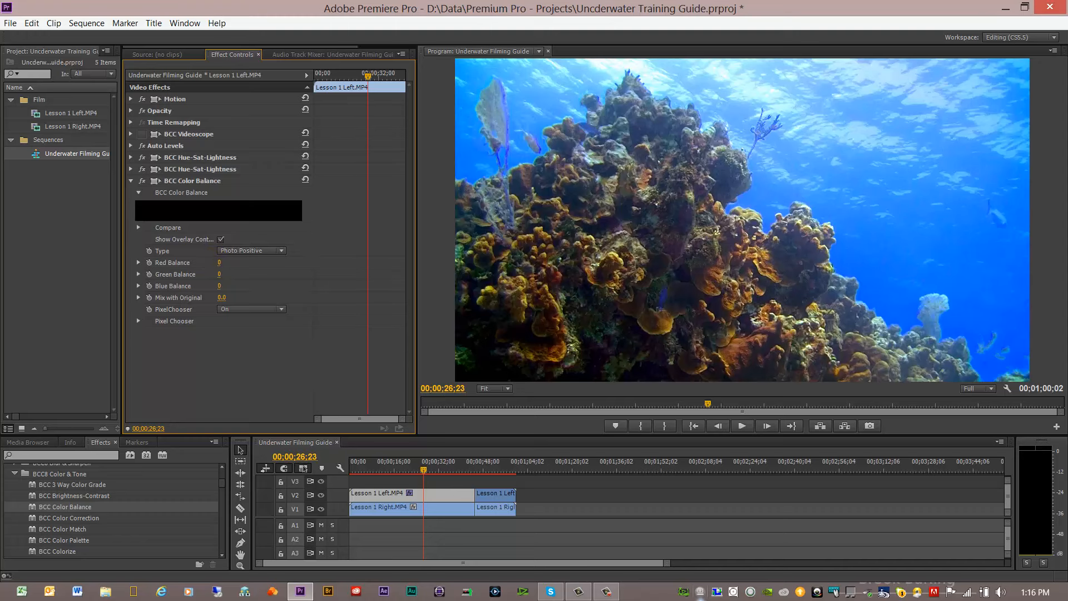
Step: Set Red Balance to 21 and Green Balance to -12 in BCC Color Balance, checking the red change with the effect off and on
drag(223, 262, 239, 262)
click(142, 181)
click(143, 182)
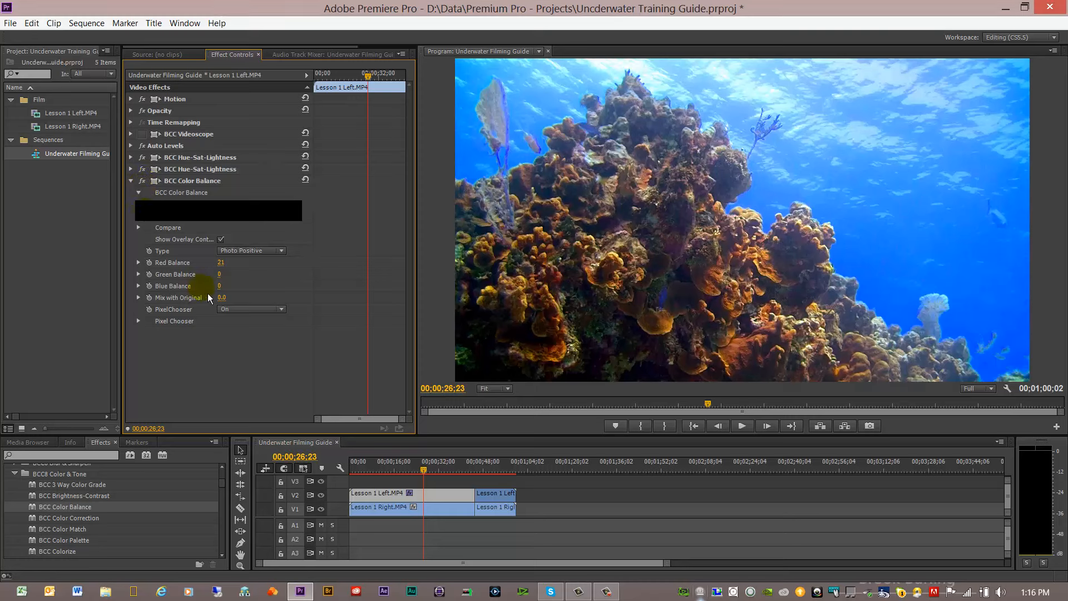
drag(219, 274, 213, 274)
Step: Fine-tune the Green Balance and slightly reduce the Red Balance of the first clip's BCC Color Balance effect
drag(223, 276, 237, 275)
drag(227, 275, 195, 274)
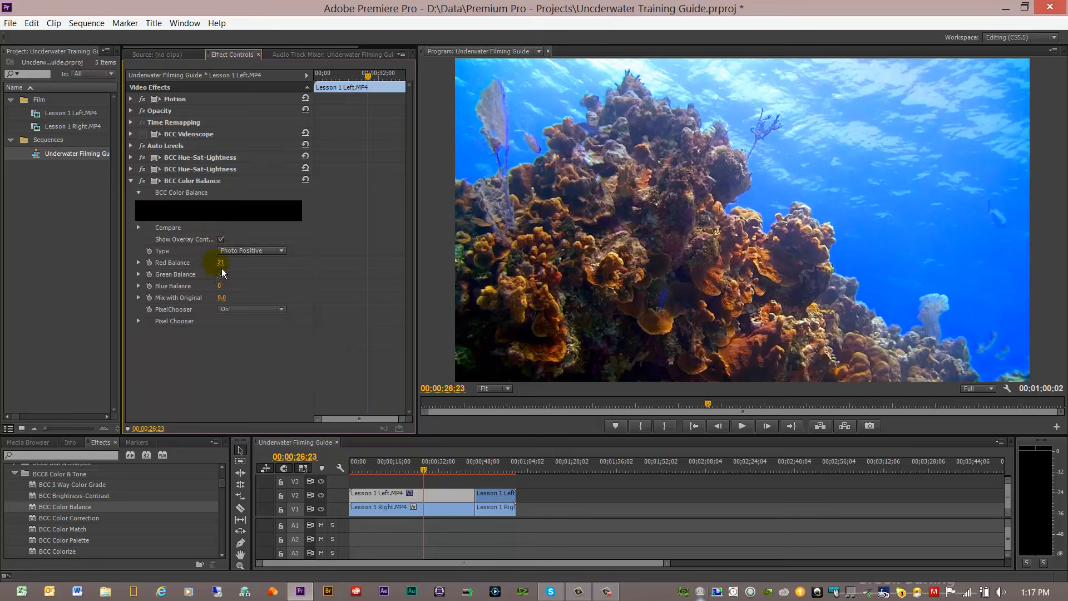
drag(220, 263, 216, 262)
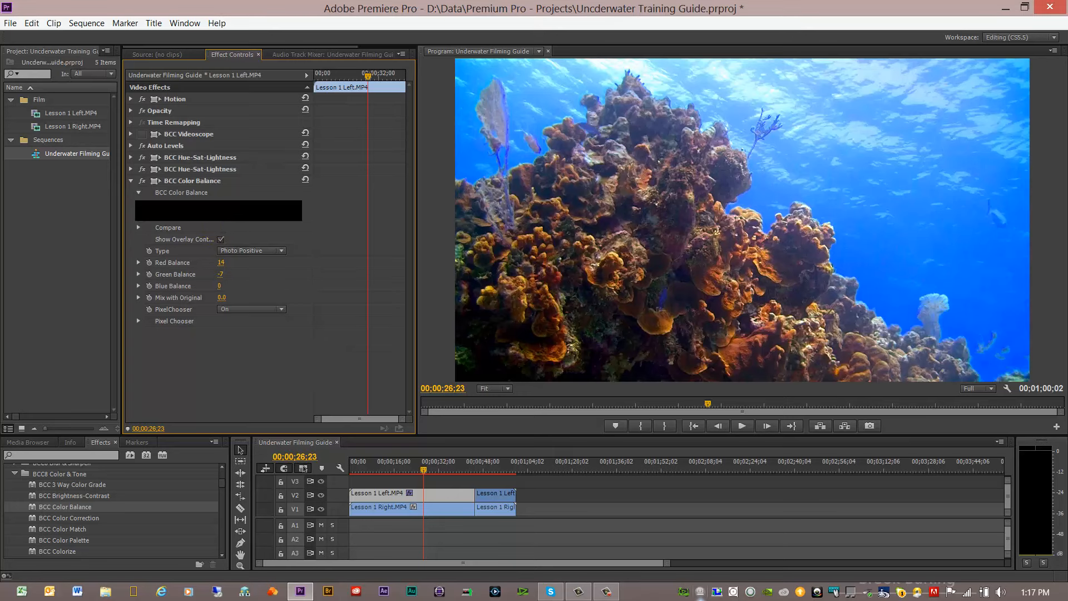
drag(221, 262, 218, 262)
click(131, 180)
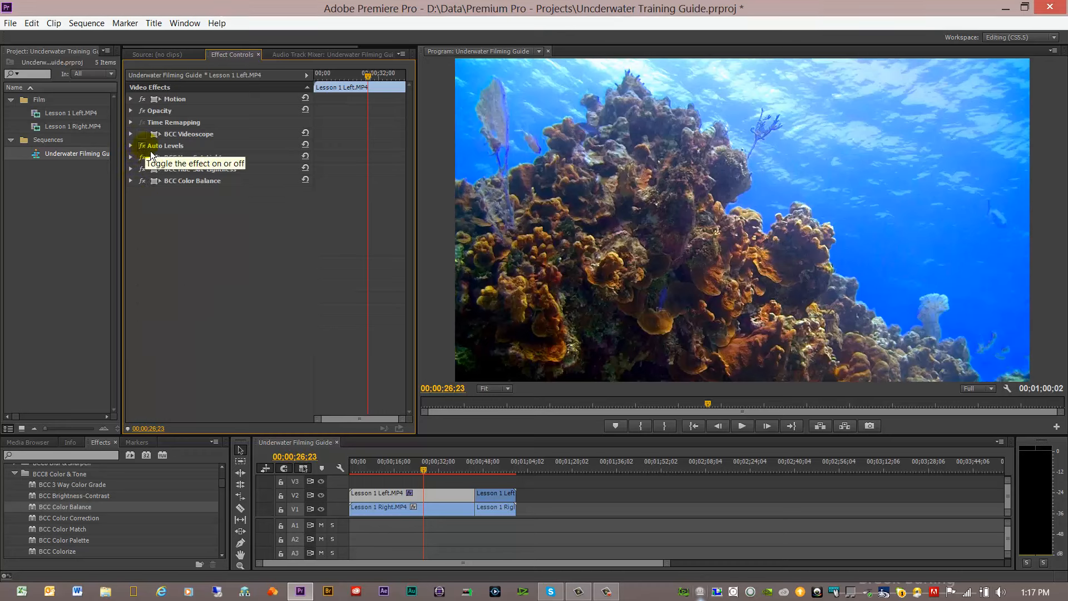
Step: Disable BCC Color Balance, both BCC Hue-Sat-Lightness effects and Auto Levels on the first clip to view the uncorrected footage
click(146, 180)
click(147, 169)
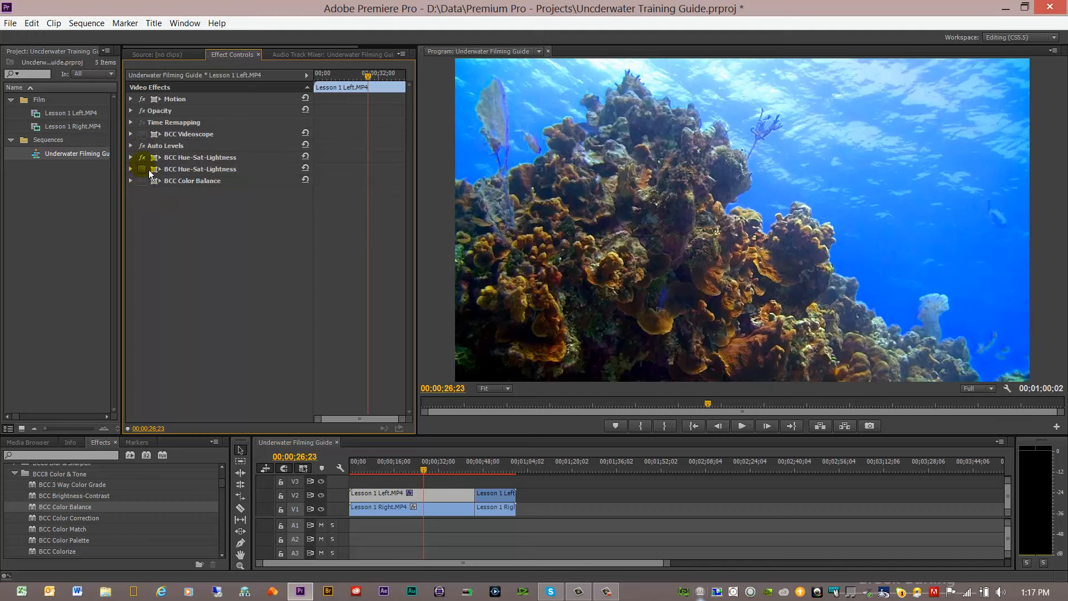
click(143, 157)
click(143, 147)
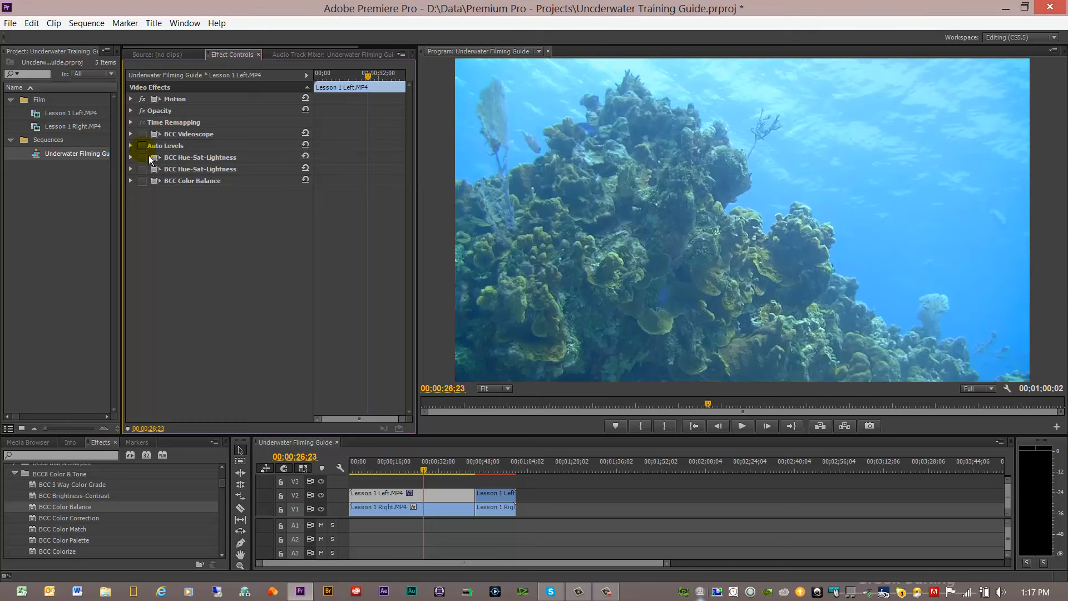
Step: Re-enable Auto Levels, both BCC Hue-Sat-Lightness effects and BCC Color Balance on the first clip
click(142, 146)
click(142, 158)
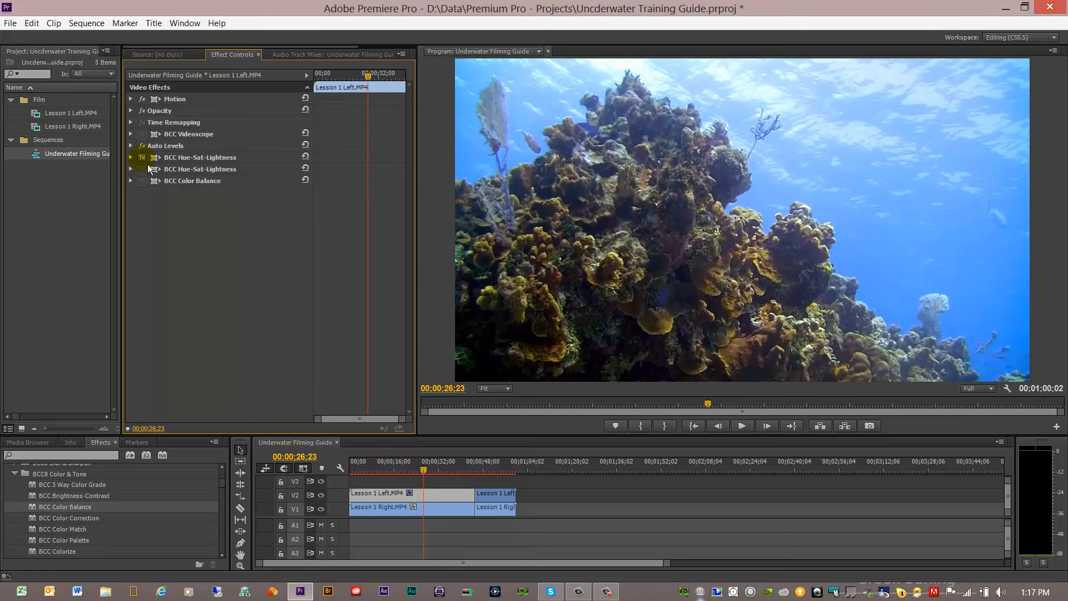
click(142, 169)
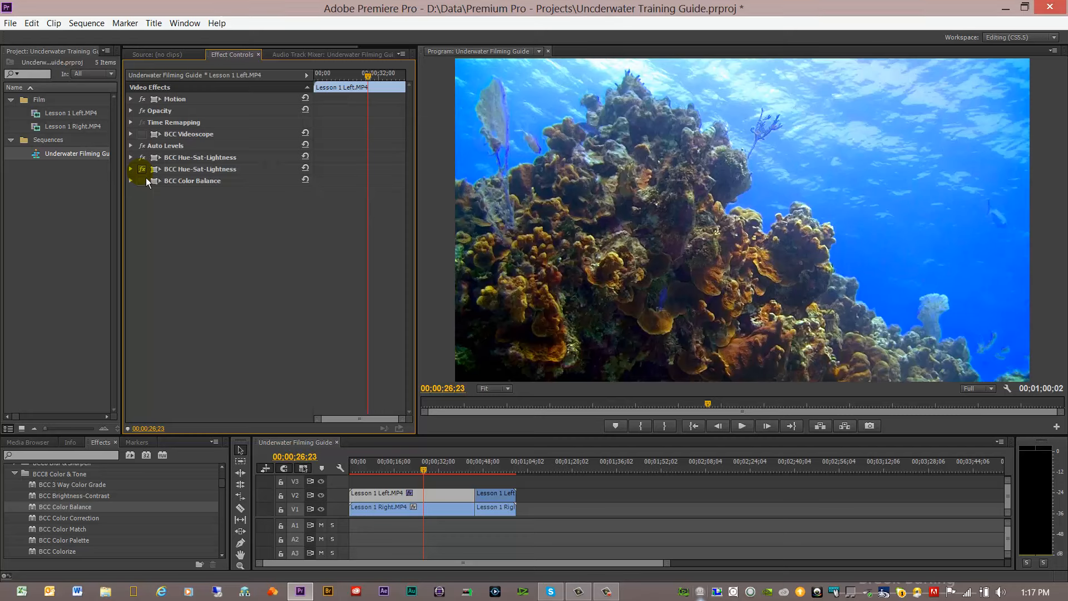
click(142, 181)
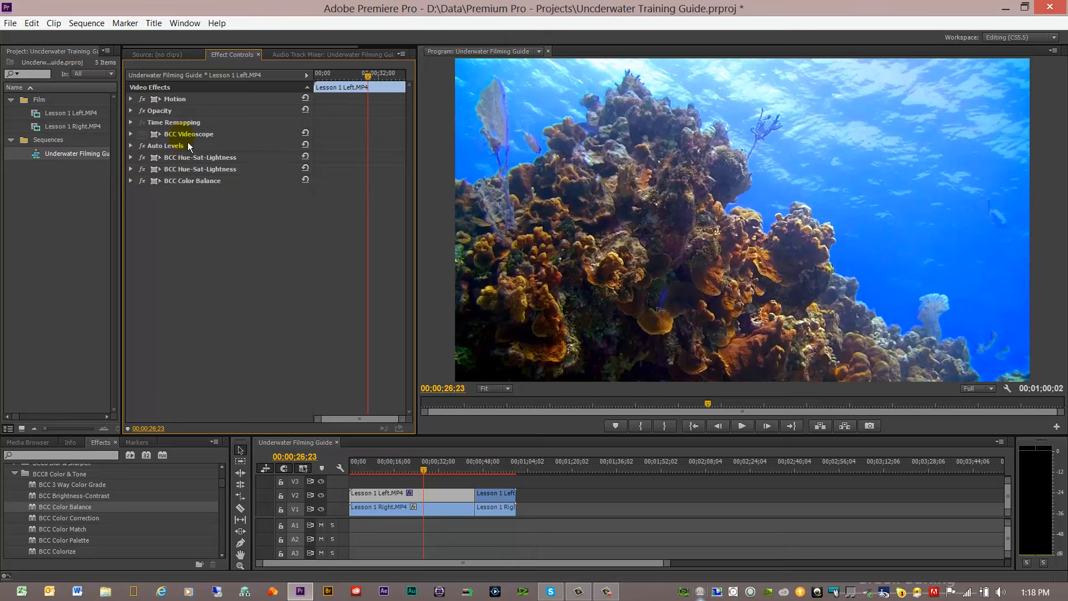
Step: Move BCC Videoscope below BCC Color Balance, toggle it on and off to compare, and return it above Auto Levels
drag(183, 134, 192, 205)
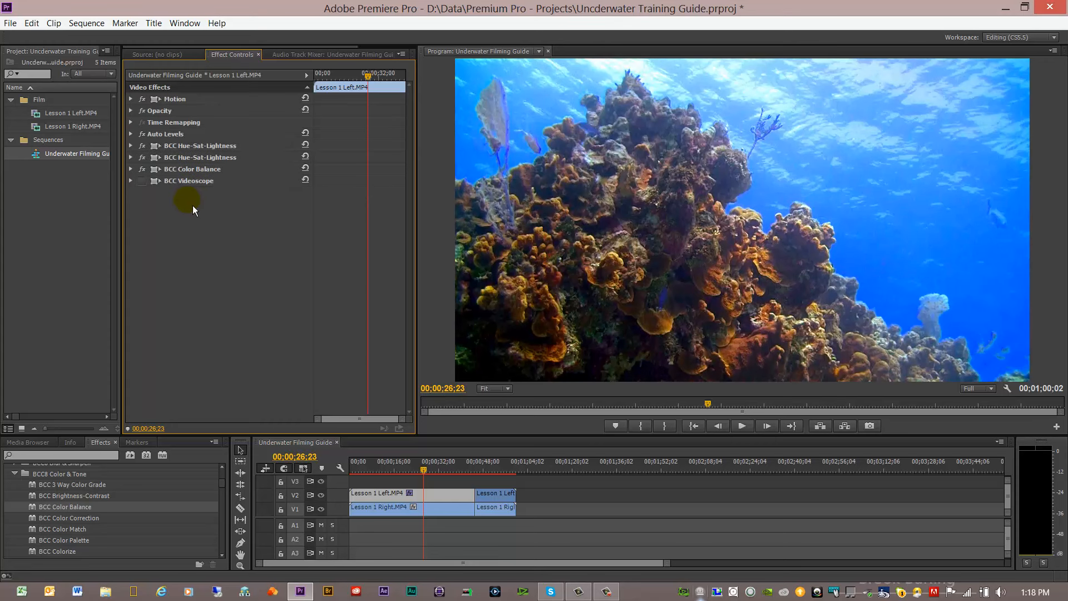
click(146, 185)
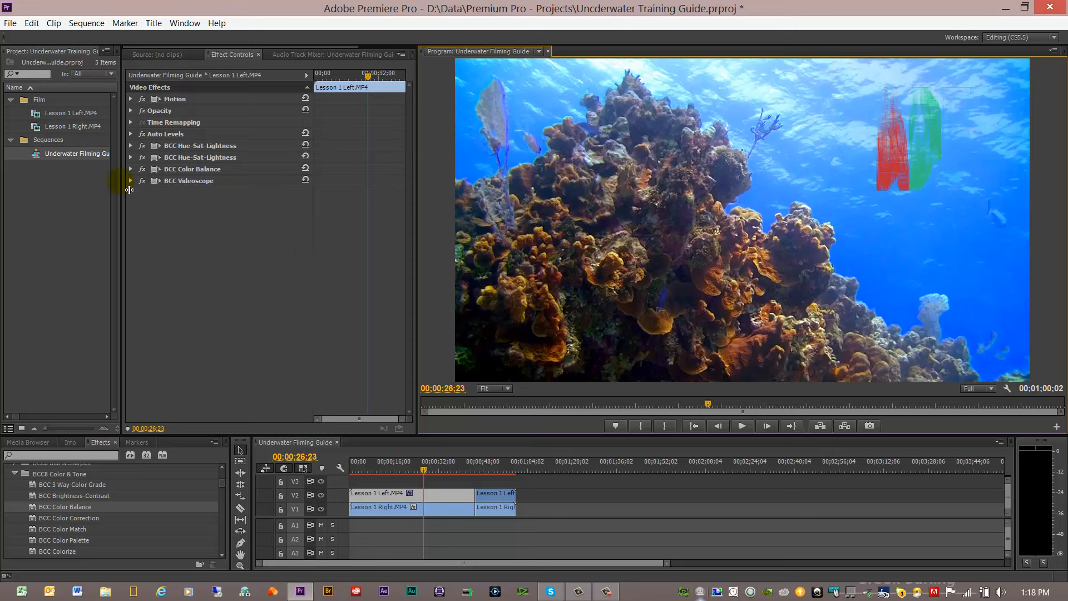
click(147, 184)
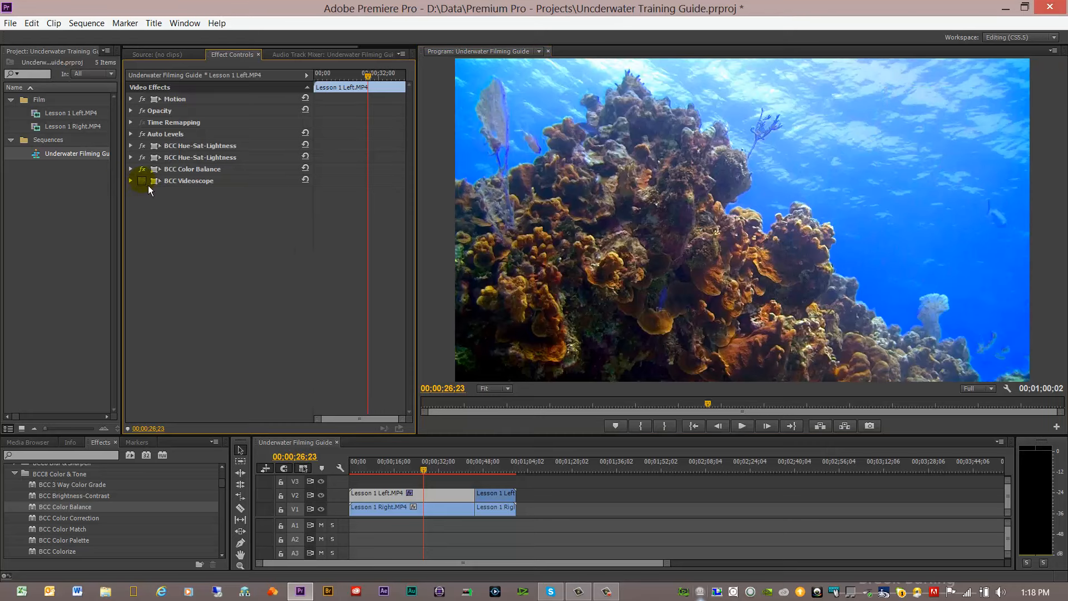
click(148, 185)
click(148, 185)
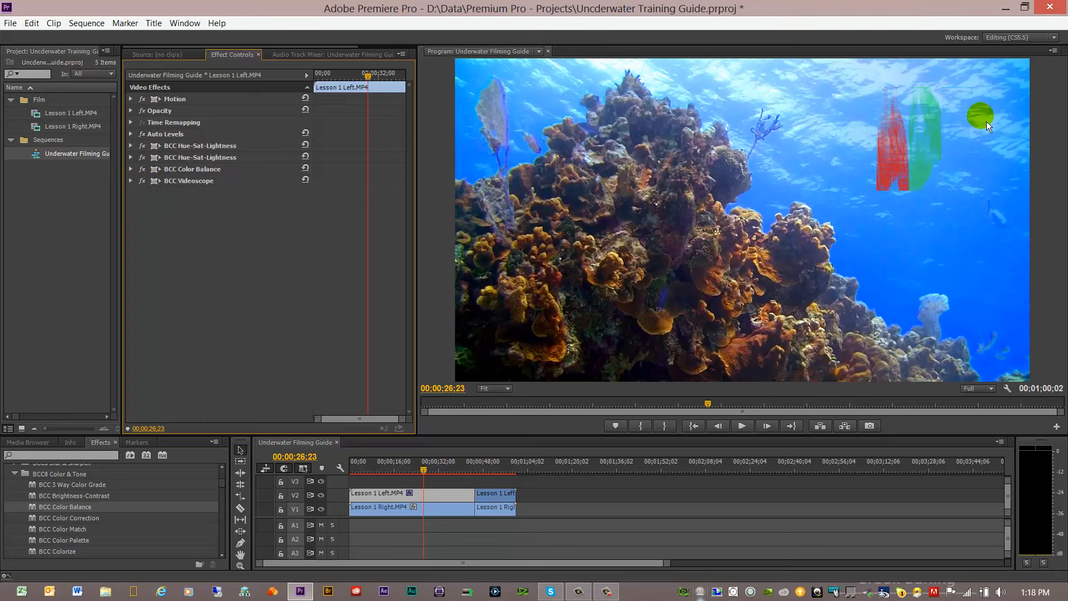
click(925, 107)
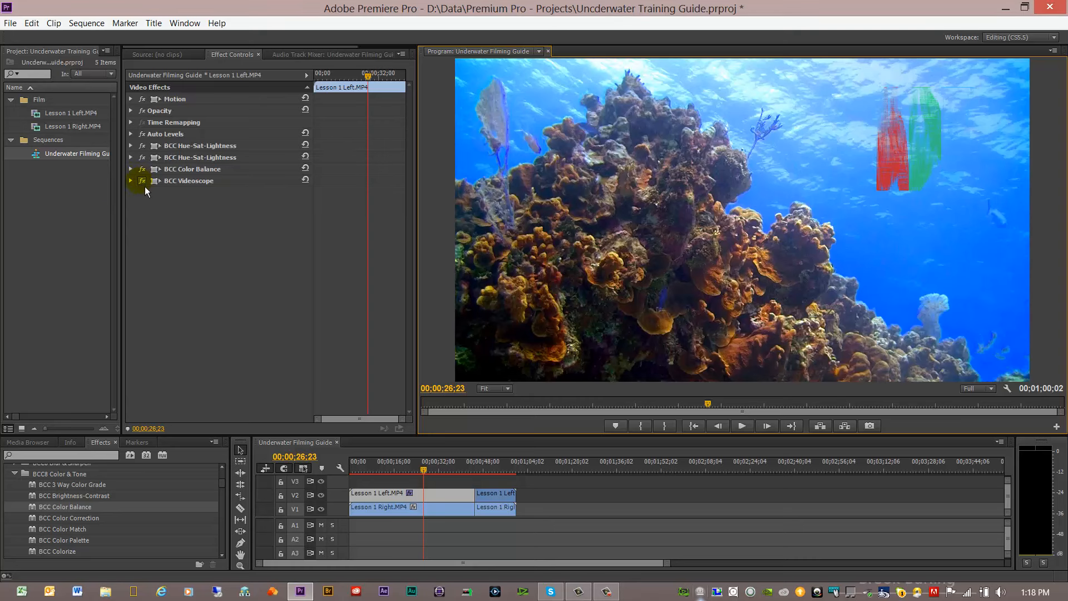
drag(168, 184, 181, 135)
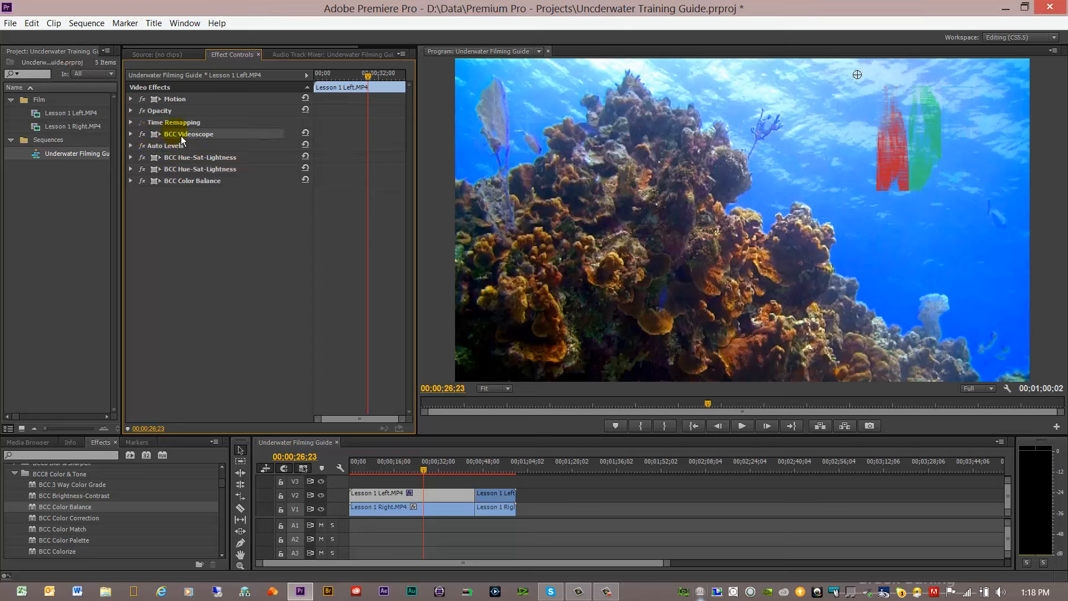
Step: Replace the first clip's BCC Videoscope with a fresh copy at the end of its effect stack
right_click(183, 140)
click(209, 192)
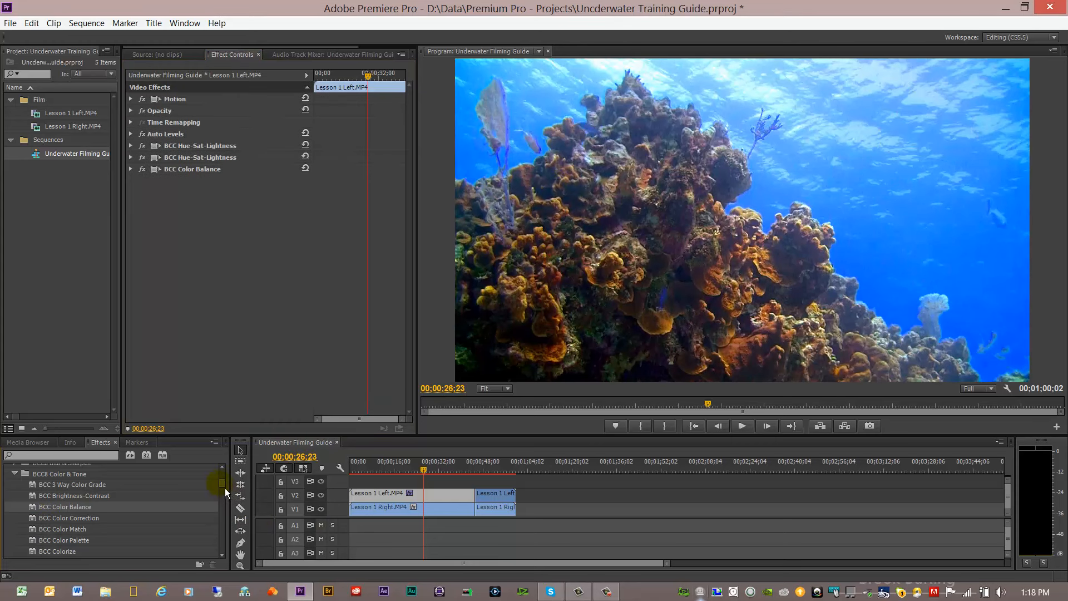
drag(224, 488, 226, 505)
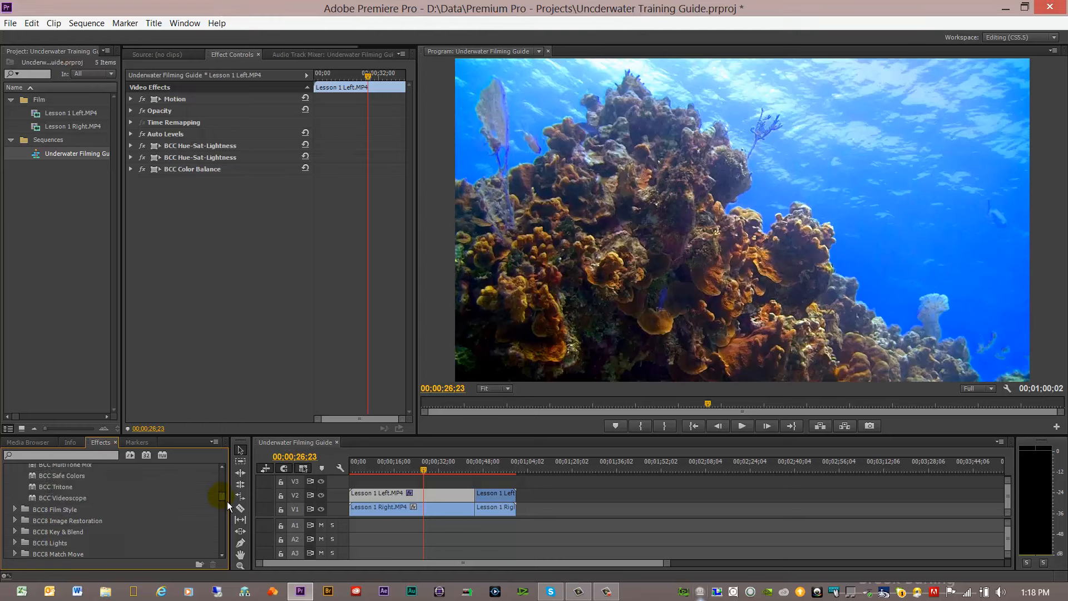
drag(56, 498, 205, 308)
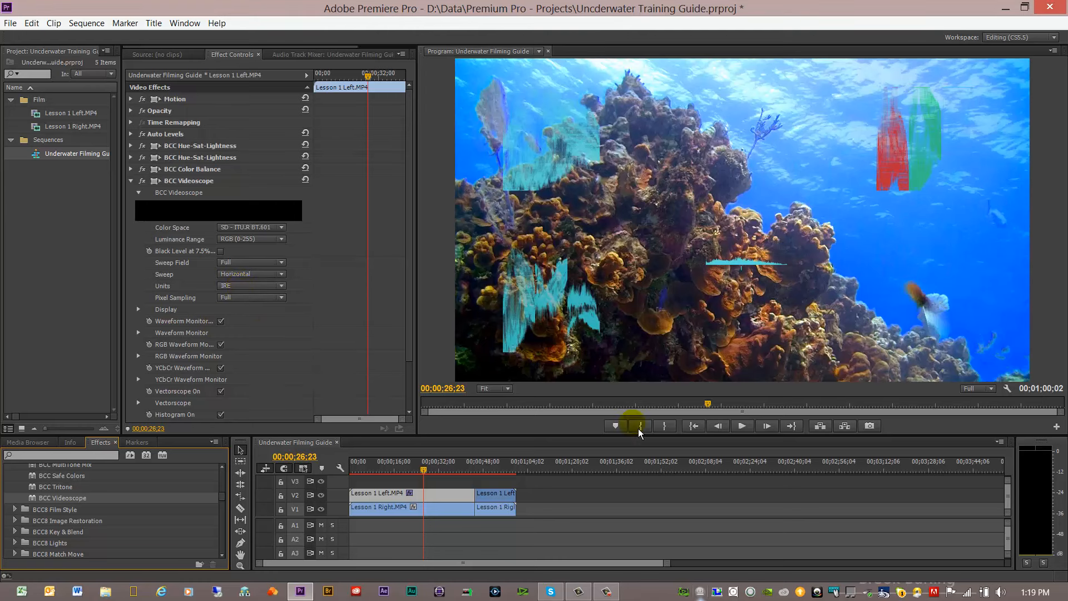
Step: Set the program preview resolution to 1/2 and leave only the RGB waveform monitor enabled in BCC Videoscope
click(979, 389)
click(975, 413)
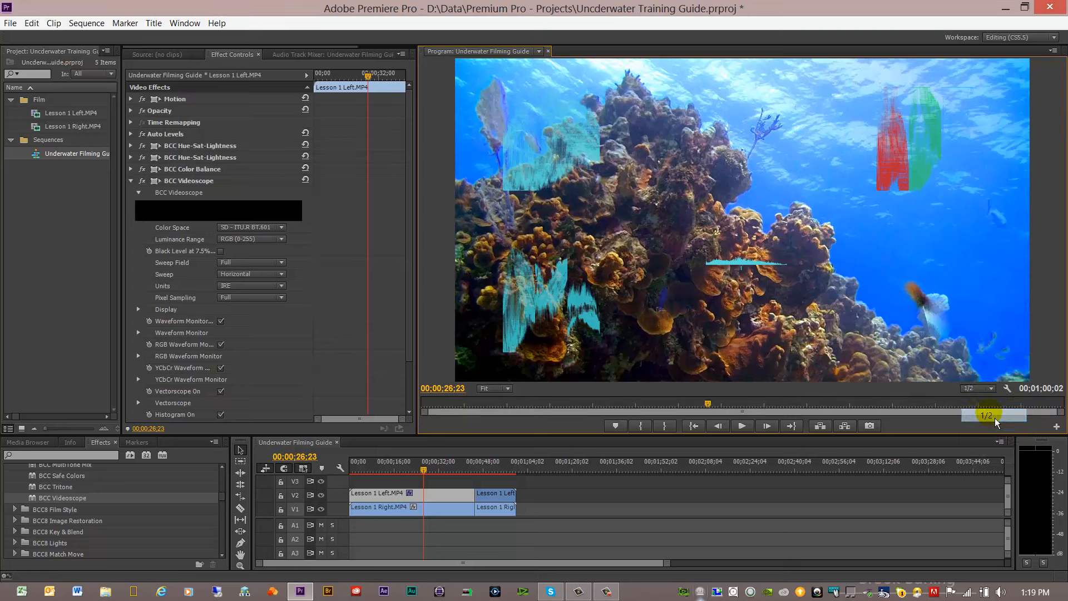
click(220, 322)
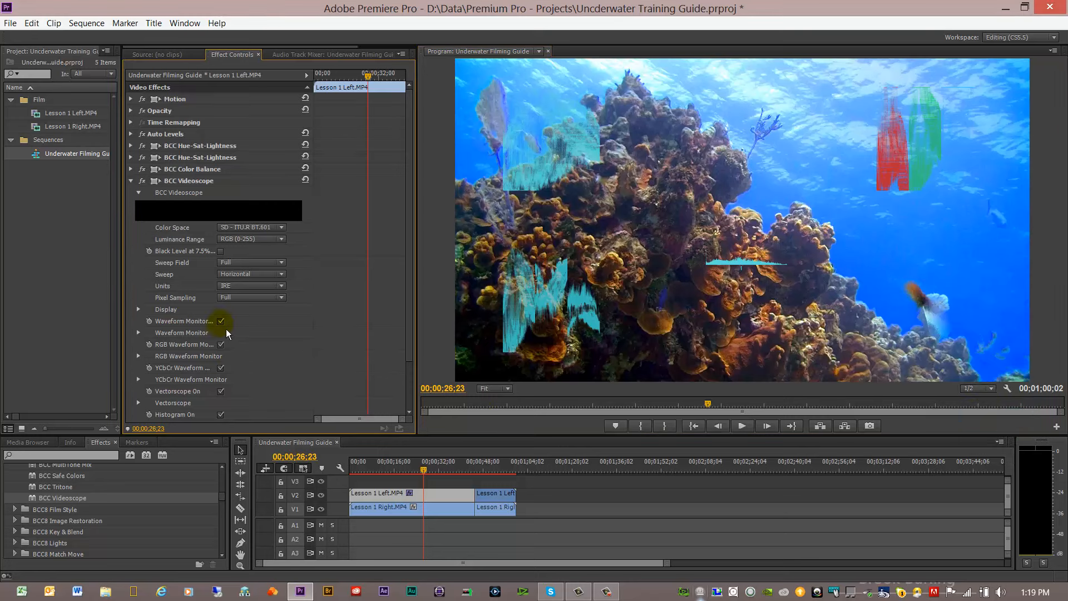
click(221, 368)
click(221, 414)
Step: Compare the RGB waveform with BCC Videoscope placed below Auto Levels, above Auto Levels and at the end of the stack
click(205, 182)
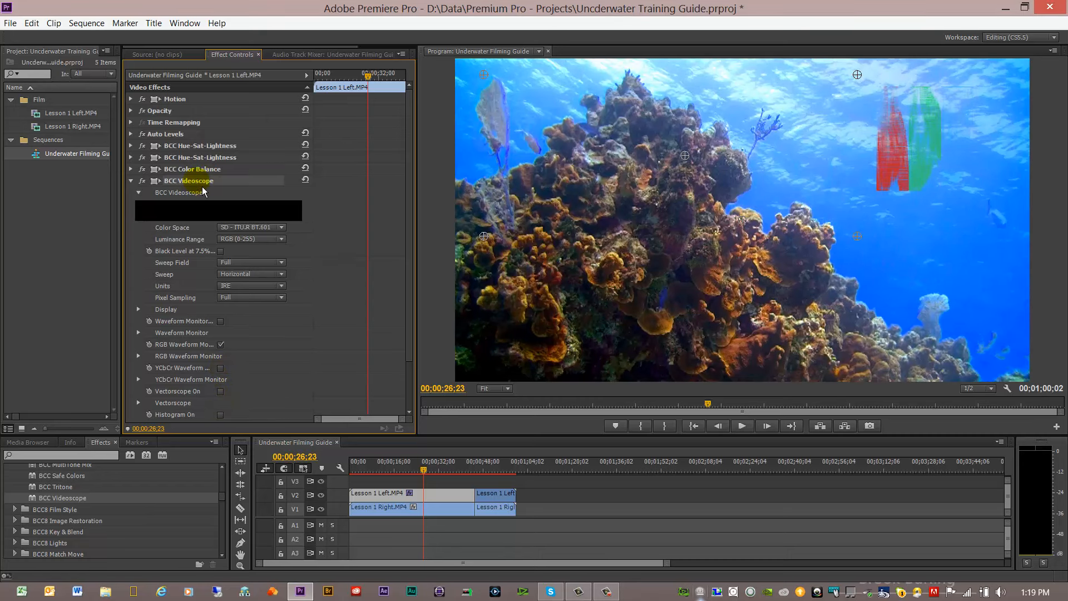
click(912, 161)
click(196, 187)
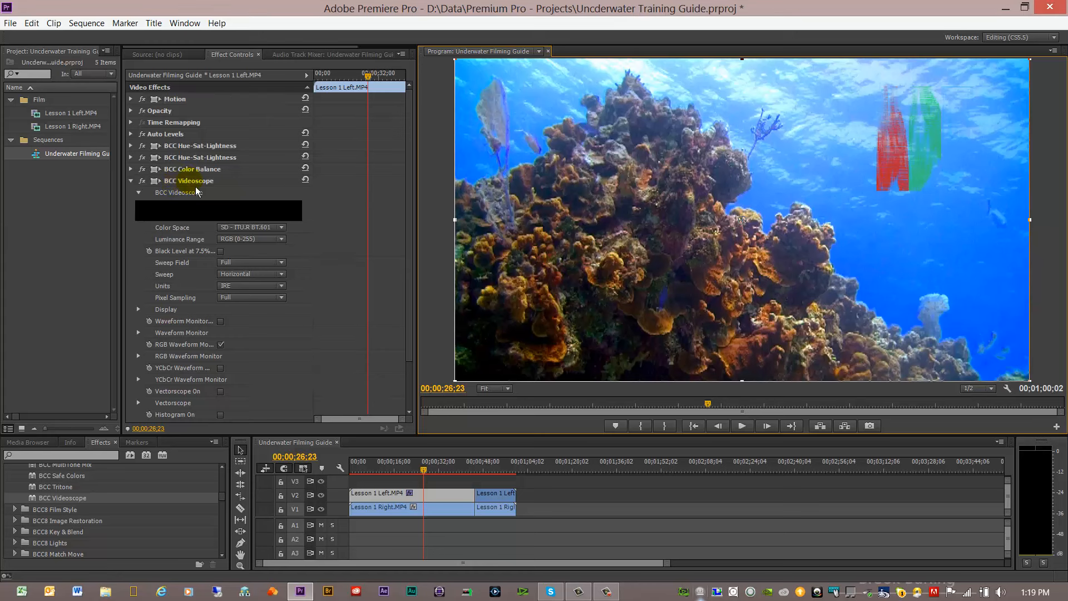
click(182, 190)
drag(183, 191, 186, 149)
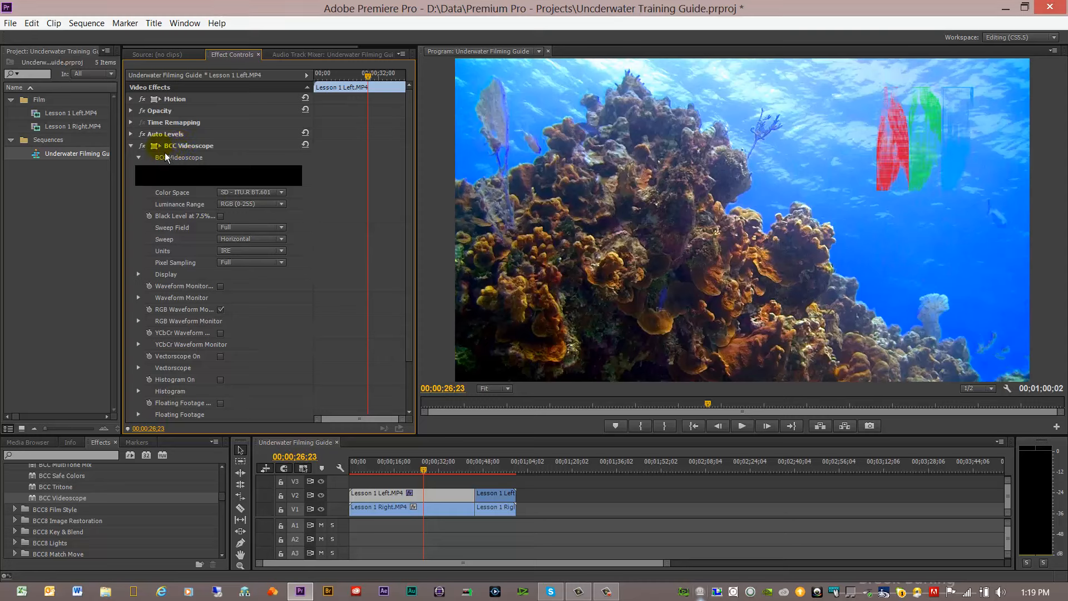
click(132, 146)
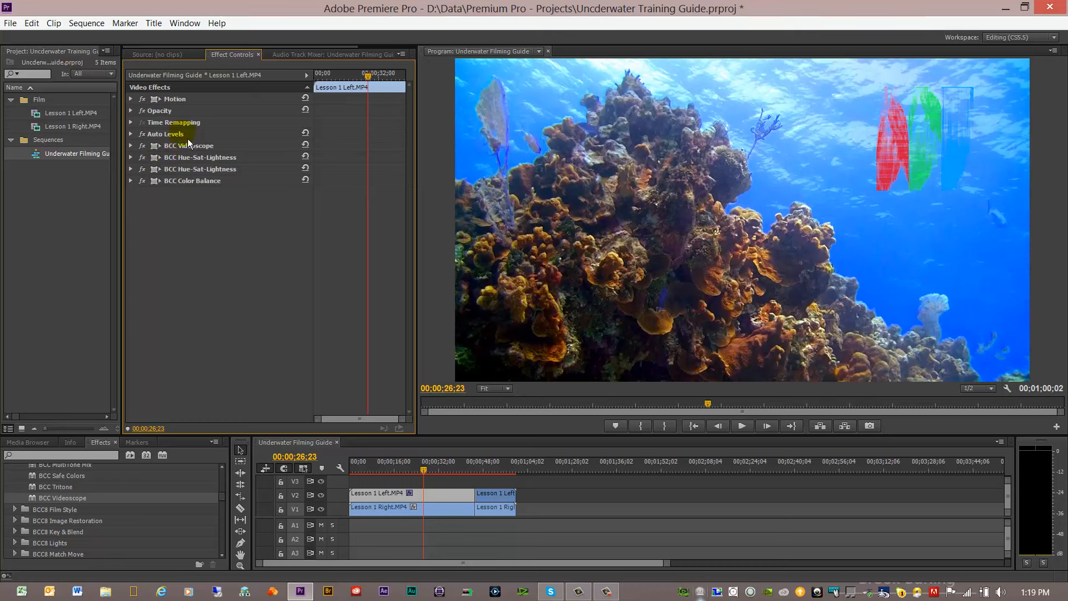
drag(186, 146, 184, 139)
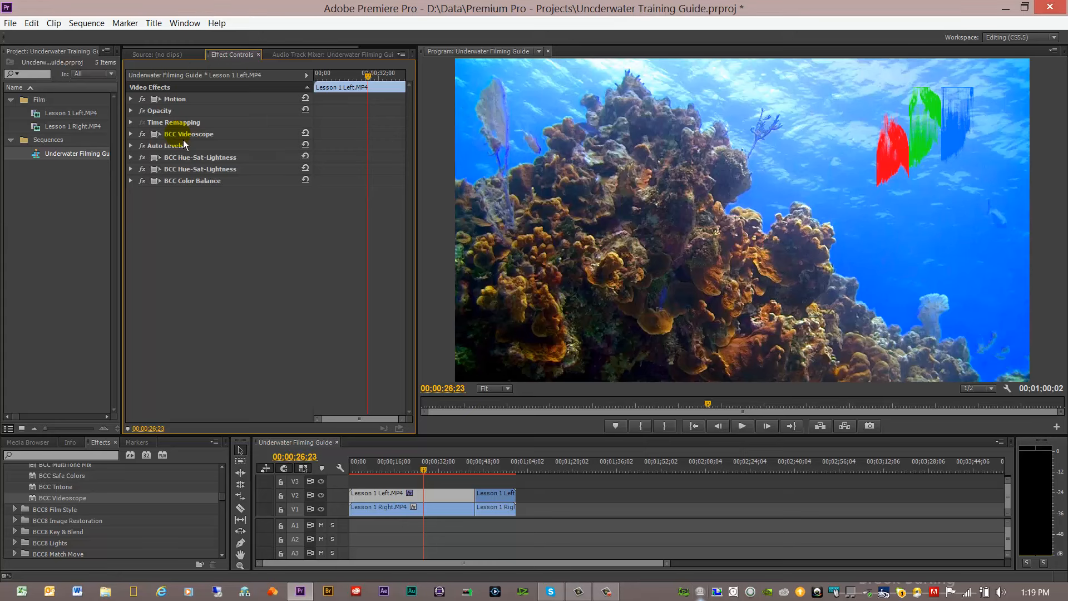
drag(186, 138, 185, 198)
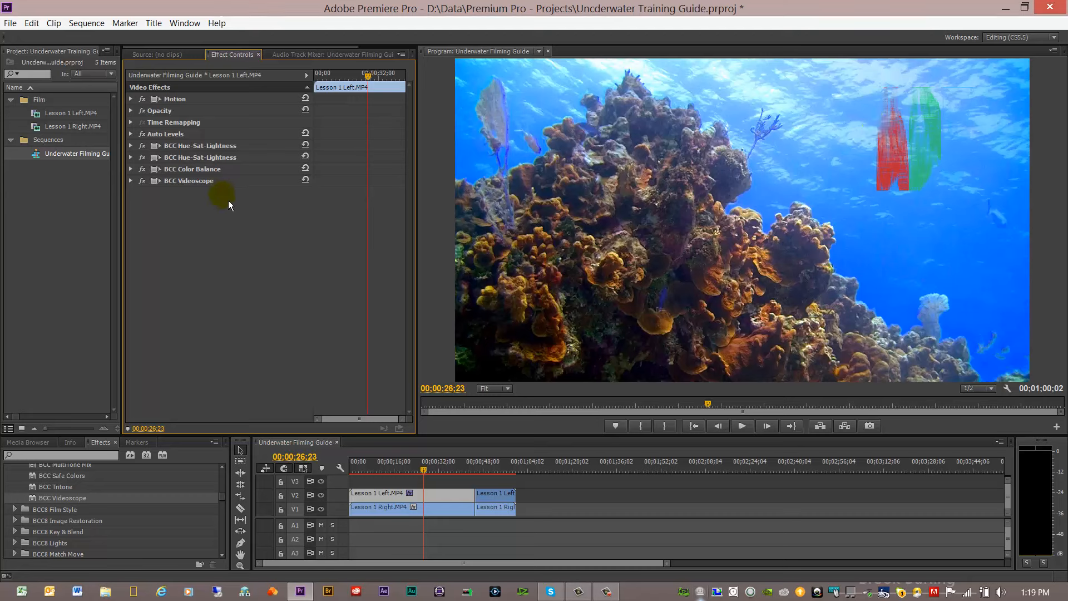
Step: Review the BCC Videoscope and BCC Color Balance settings of the first clip
click(138, 185)
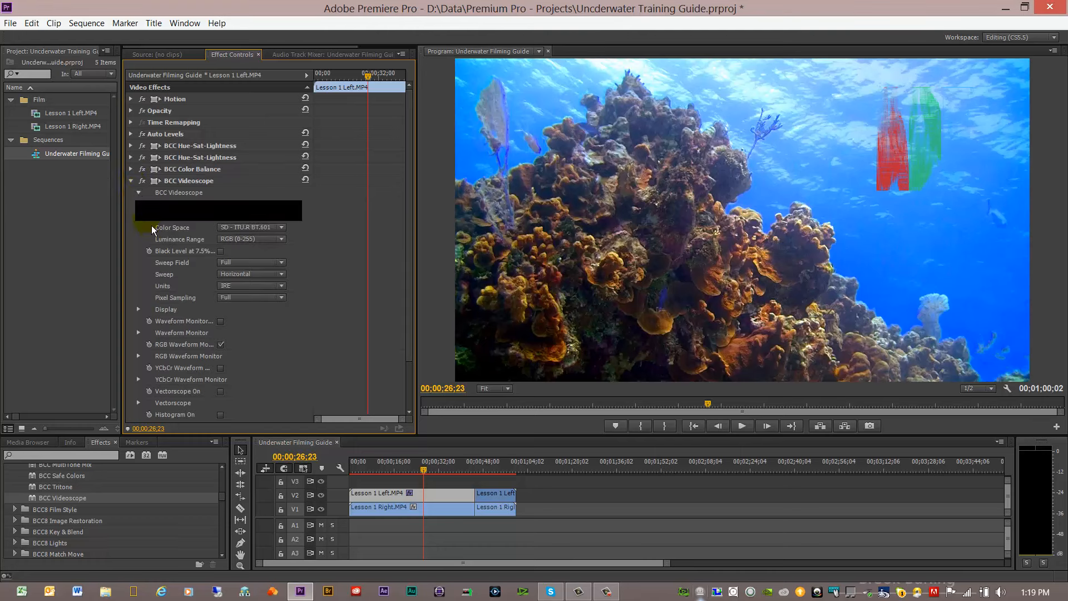
click(136, 185)
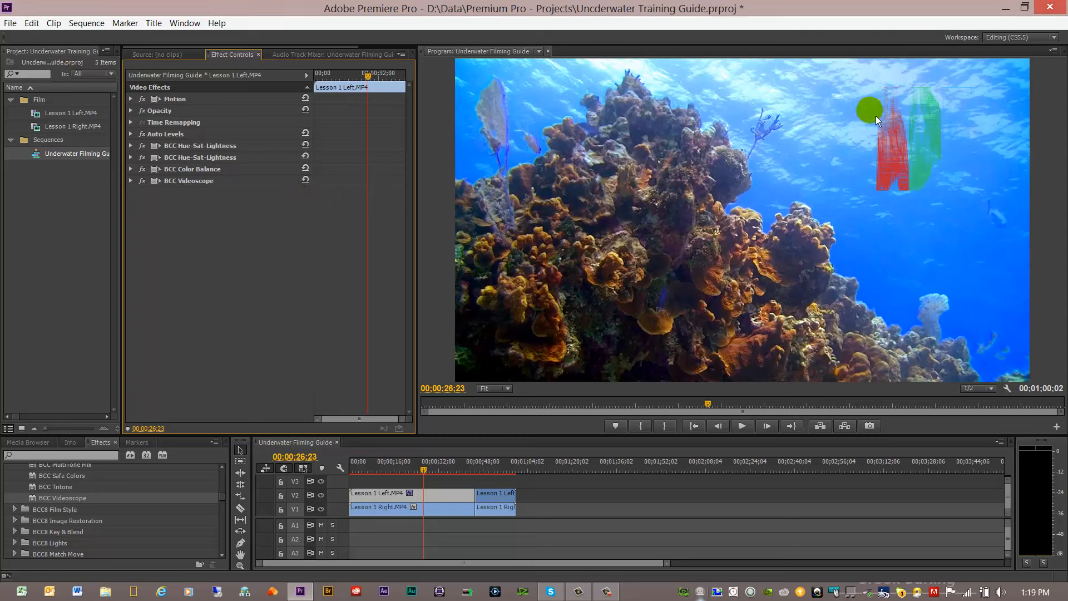
click(138, 173)
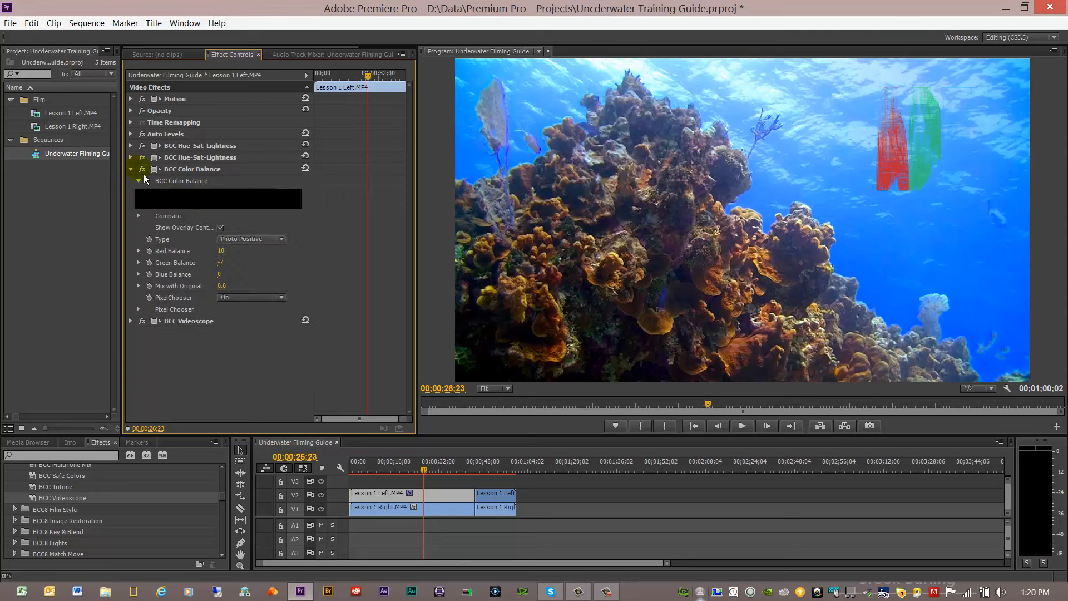
click(134, 172)
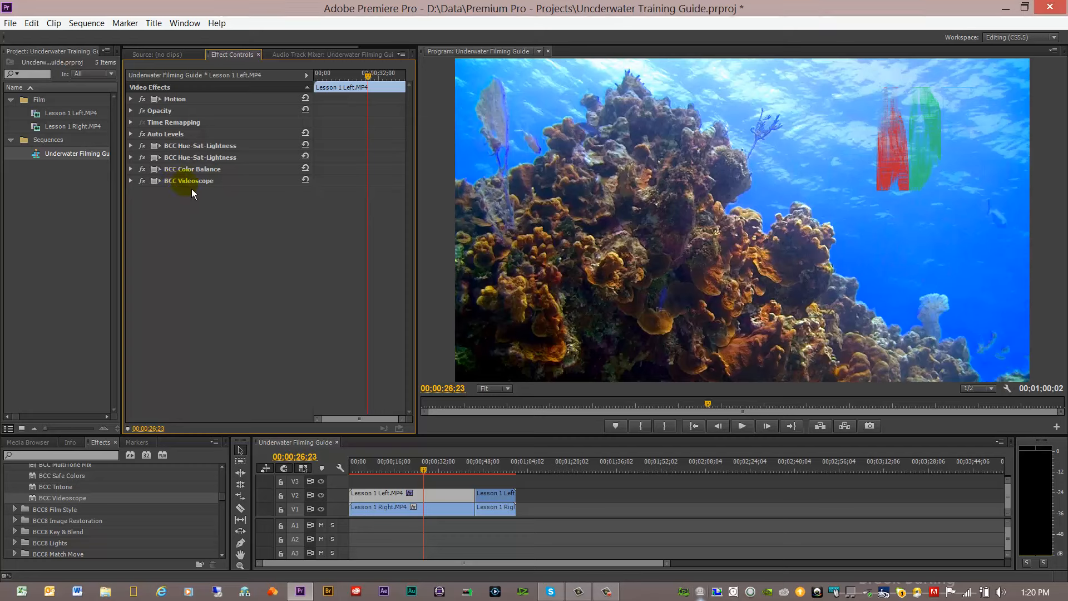
Step: Disable both BCC Hue-Sat-Lightness effects and Auto Levels, keeping BCC Color Balance and BCC Videoscope on
click(147, 159)
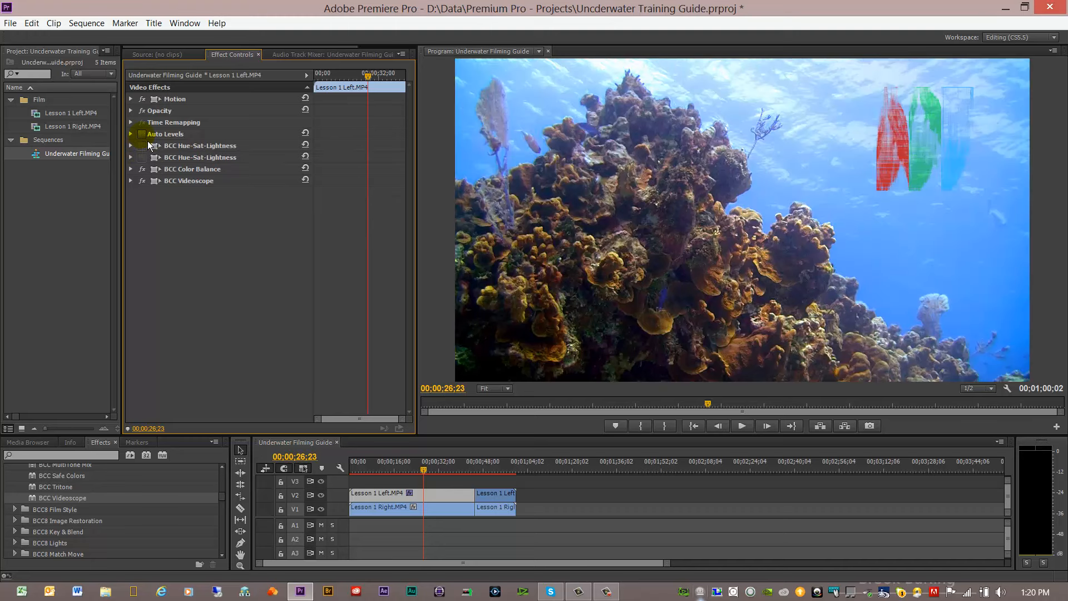
click(141, 134)
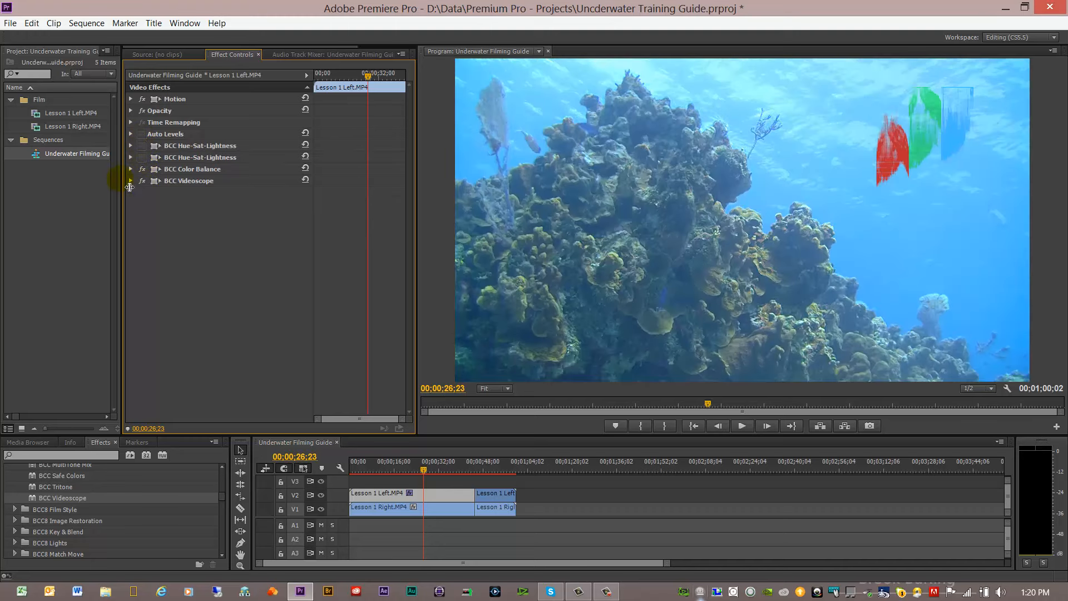
click(131, 181)
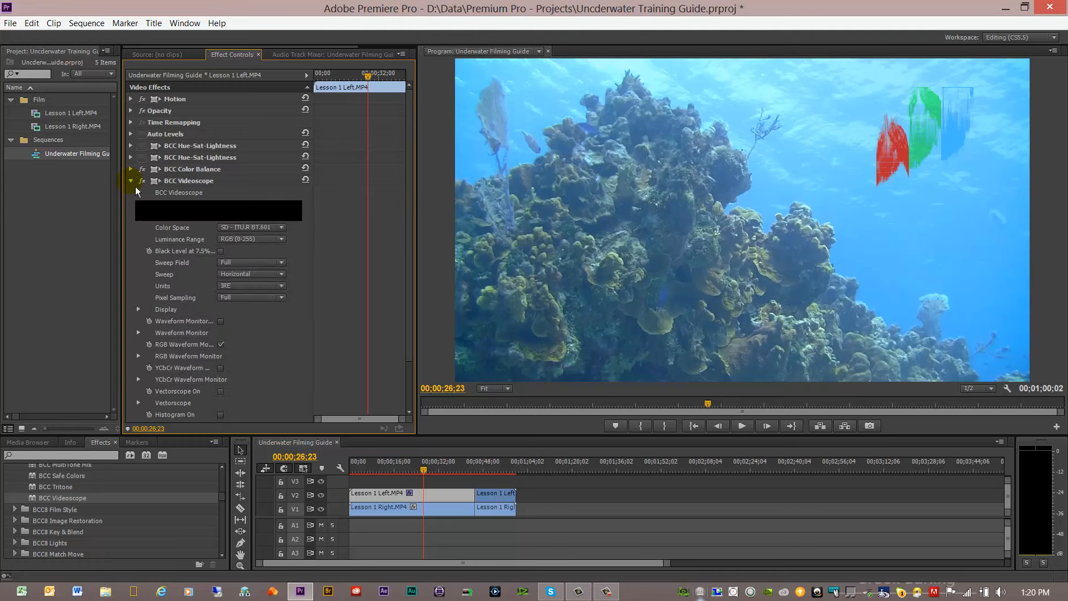
click(135, 186)
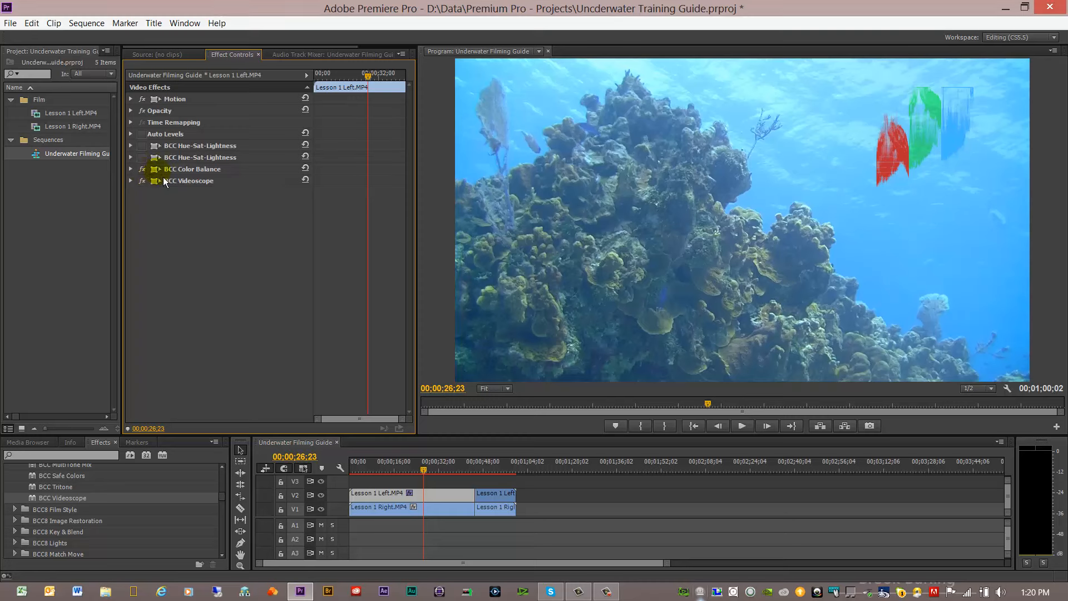
Step: Try a much higher Red Balance in BCC Color Balance to see its effect on the waveform, and undo it
click(131, 169)
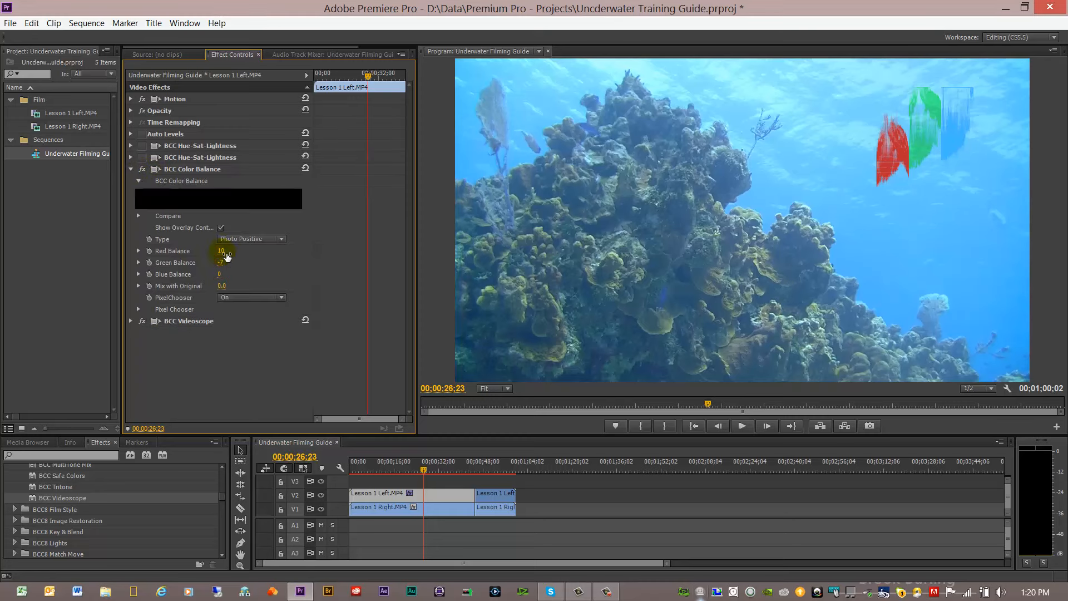
drag(224, 251, 234, 251)
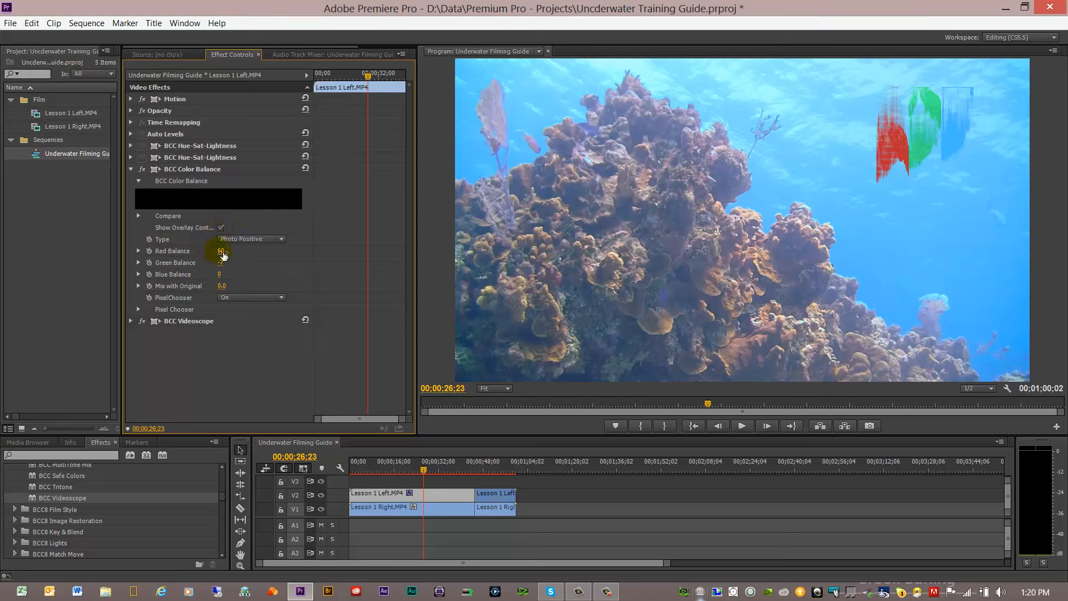
click(32, 23)
click(43, 39)
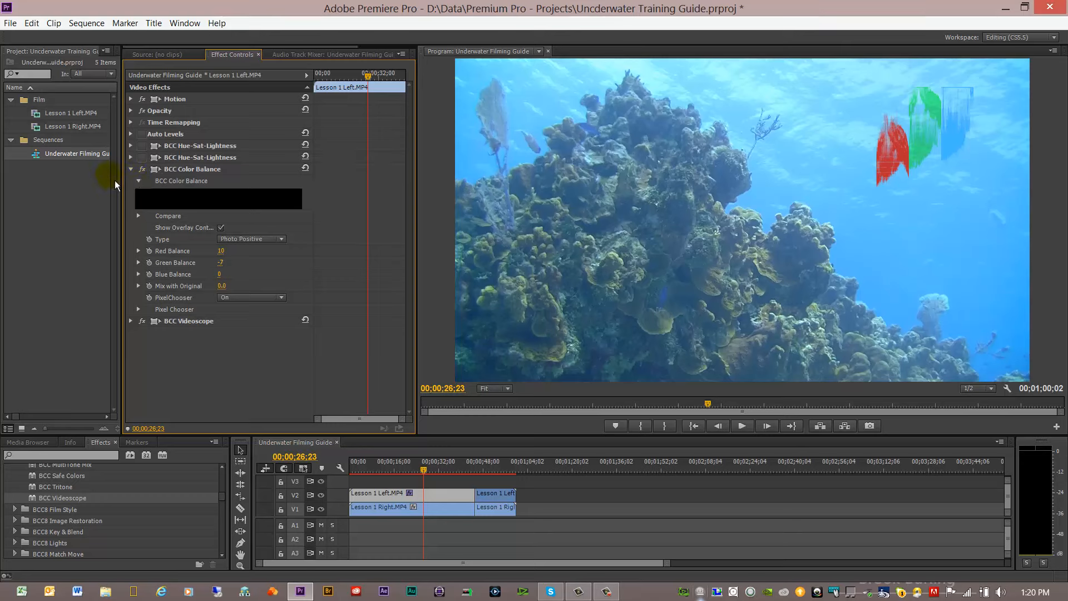
Step: Turn both BCC Hue-Sat-Lightness effects and Auto Levels back on and collapse the BCC Color Balance settings
click(142, 157)
click(142, 146)
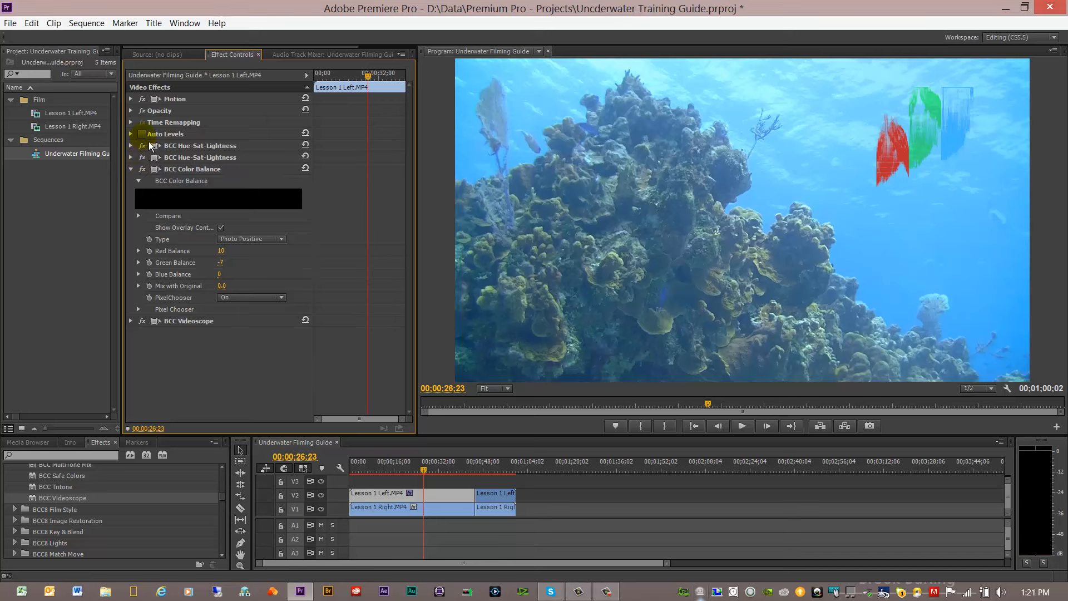
click(141, 133)
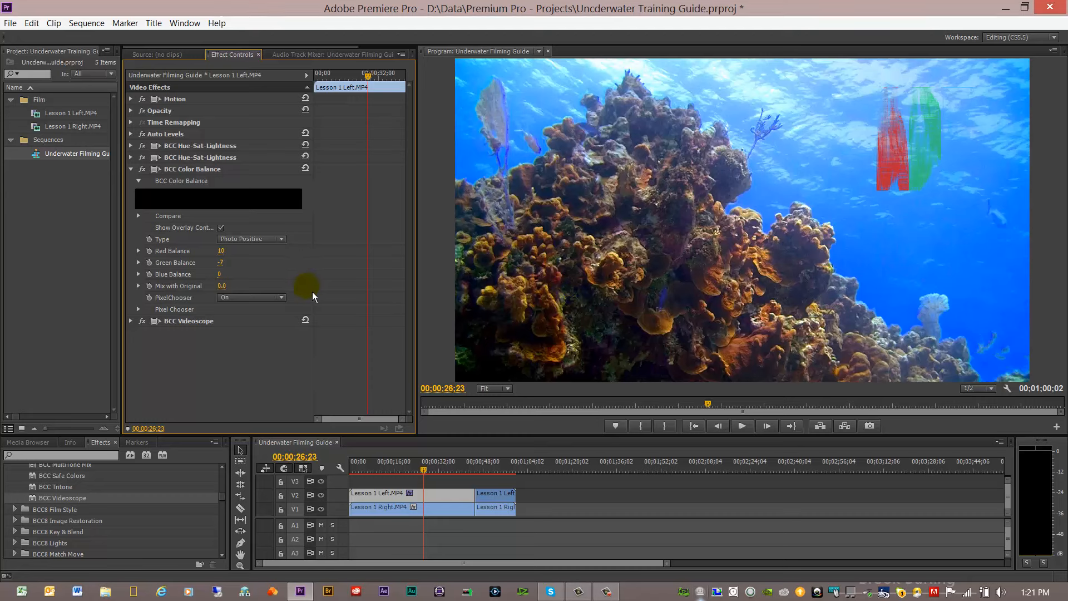
click(132, 169)
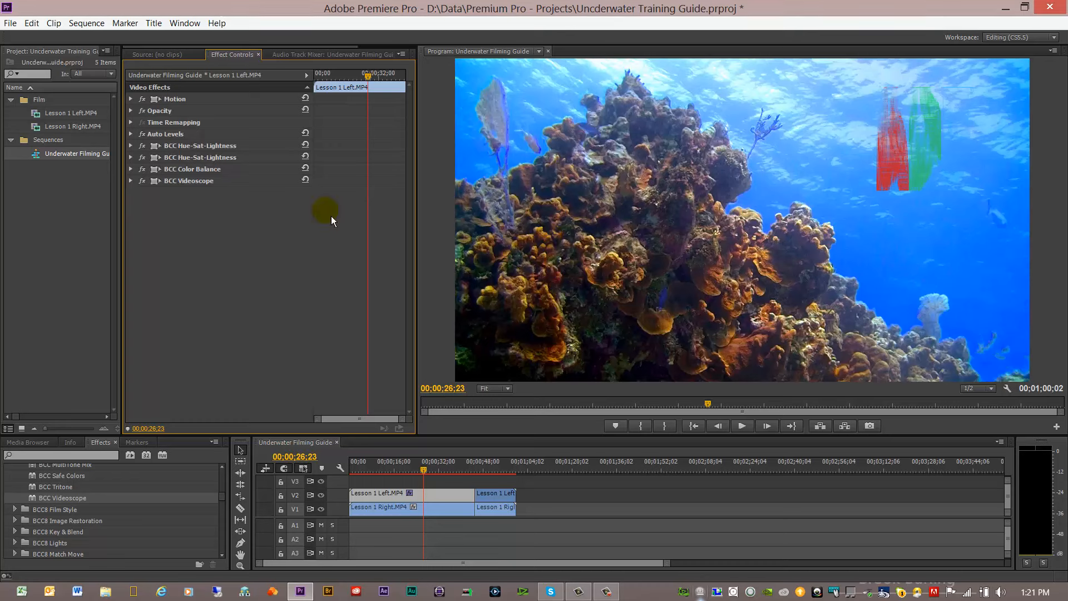
Step: Disable BCC Videoscope, BCC Color Balance, both BCC Hue-Sat-Lightness effects and Auto Levels to view the original footage
click(143, 181)
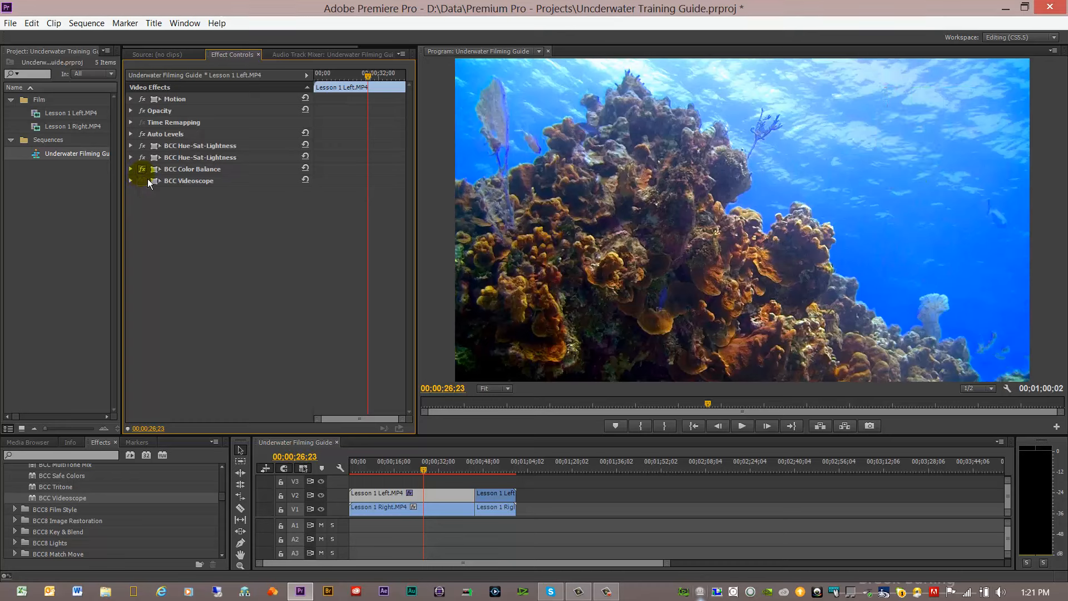
click(143, 169)
click(143, 157)
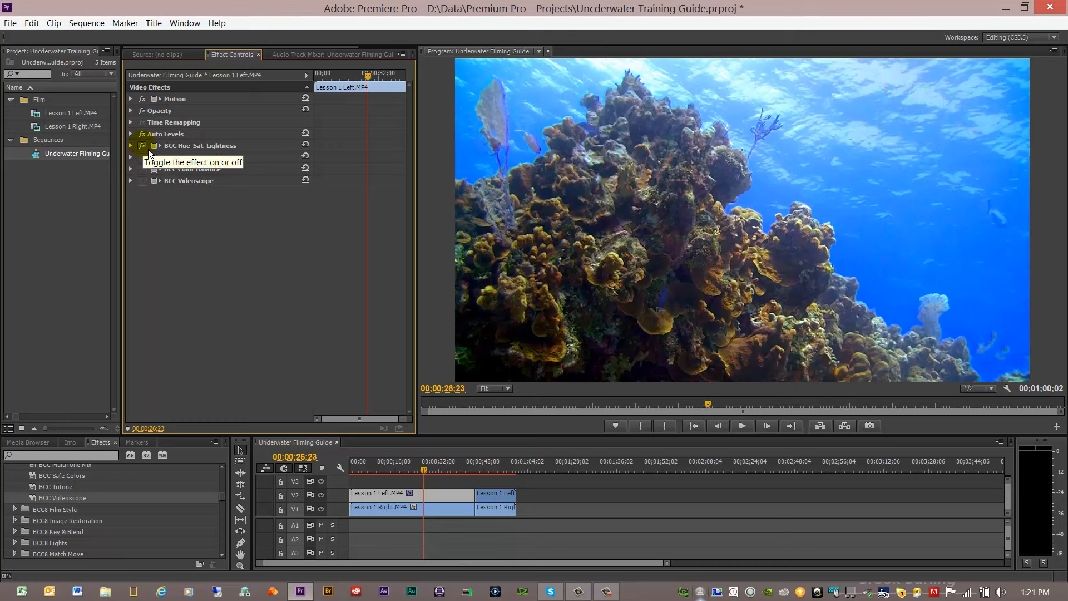
click(143, 146)
click(142, 134)
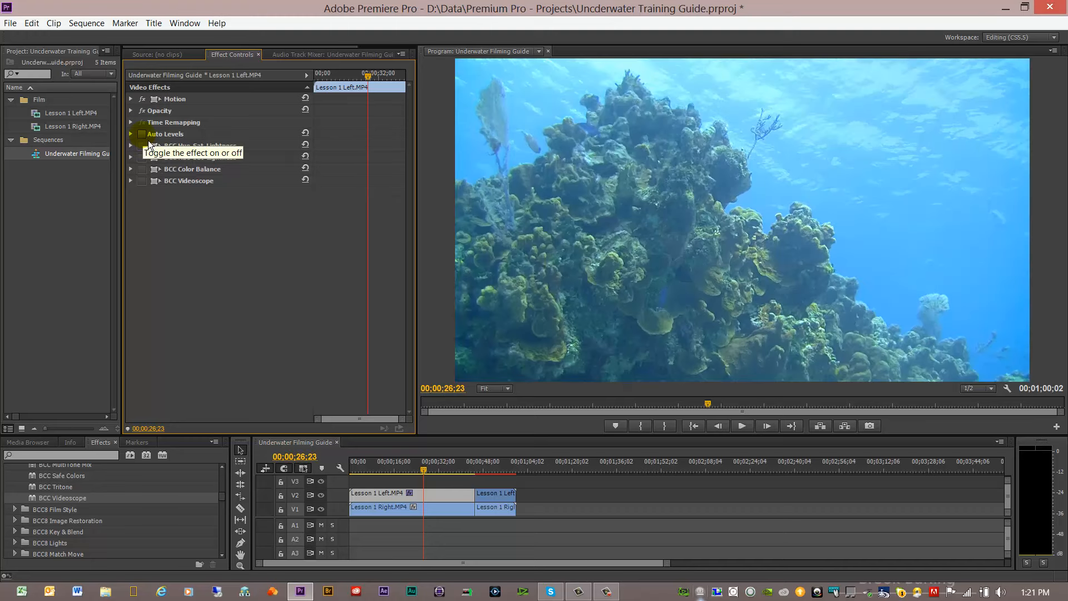
Step: Restore Auto Levels, both BCC Hue-Sat-Lightness effects and BCC Color Balance, briefly showing BCC Videoscope before leaving it off
click(143, 134)
click(143, 146)
click(143, 158)
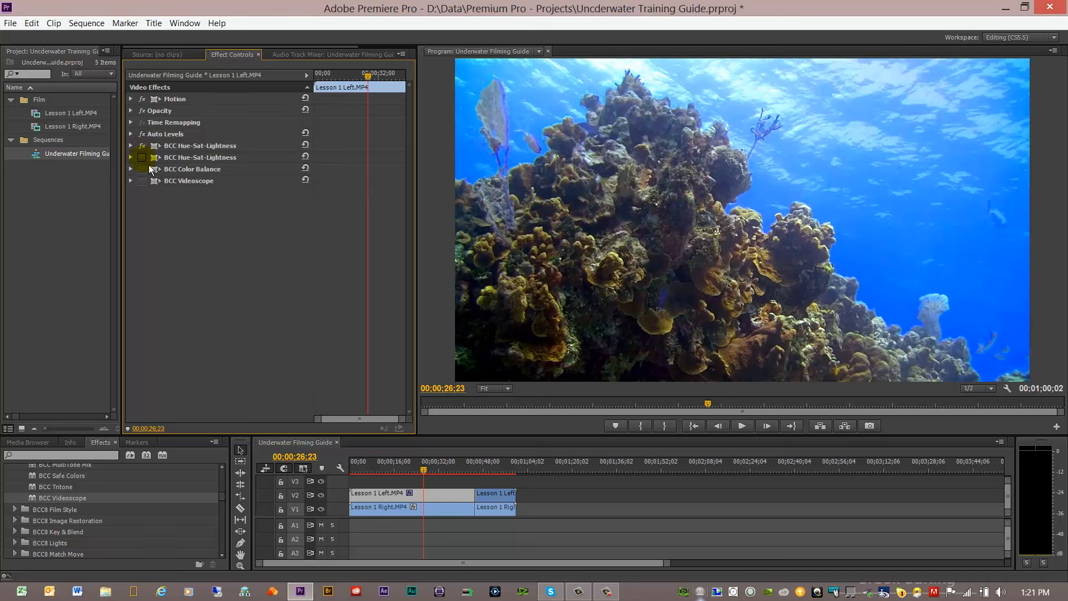
click(143, 169)
click(143, 181)
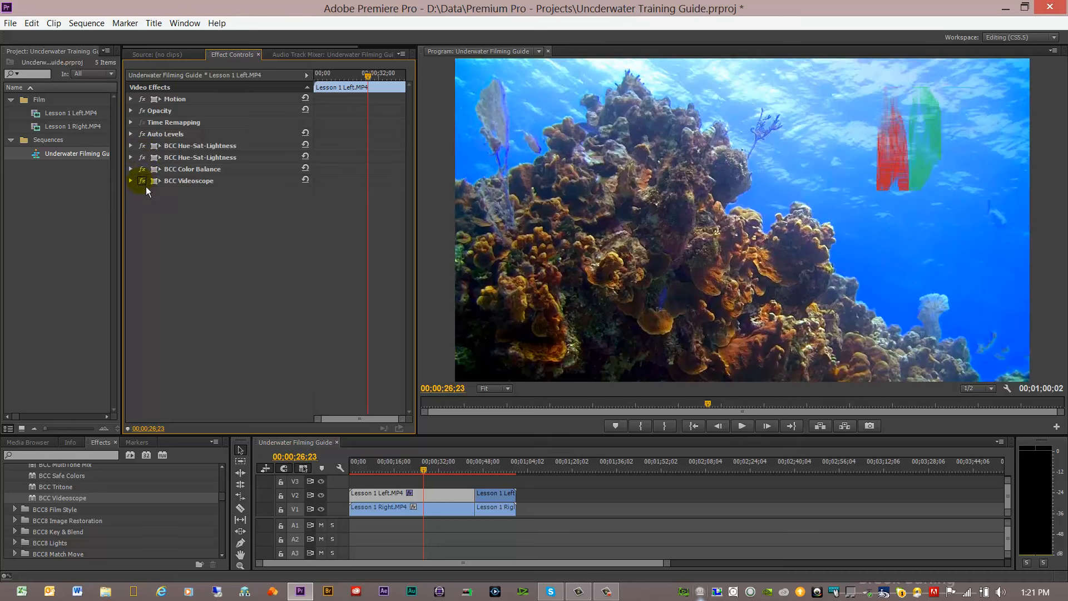
click(142, 180)
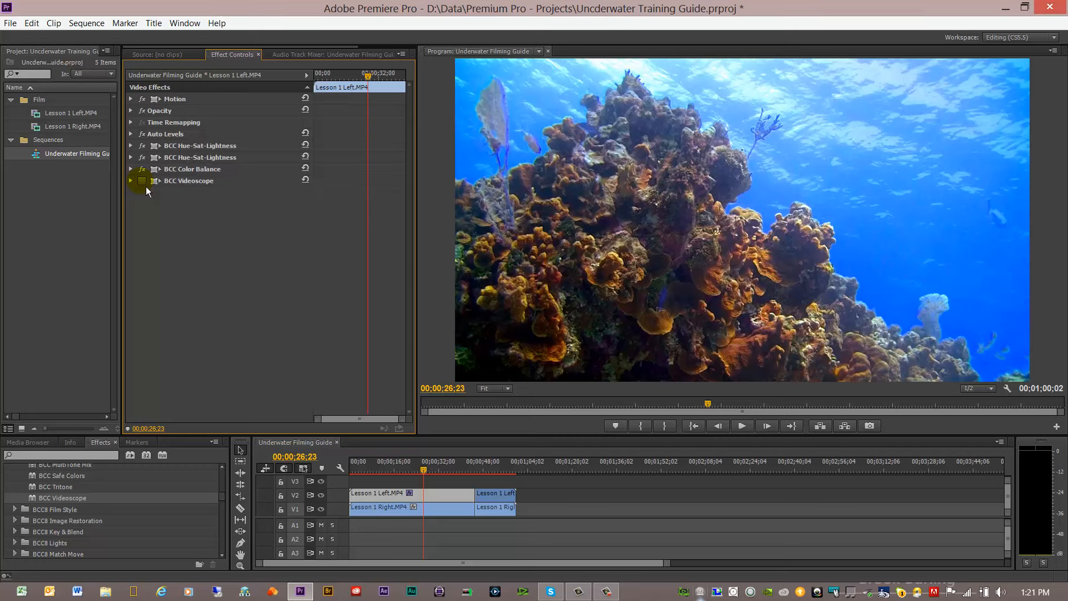